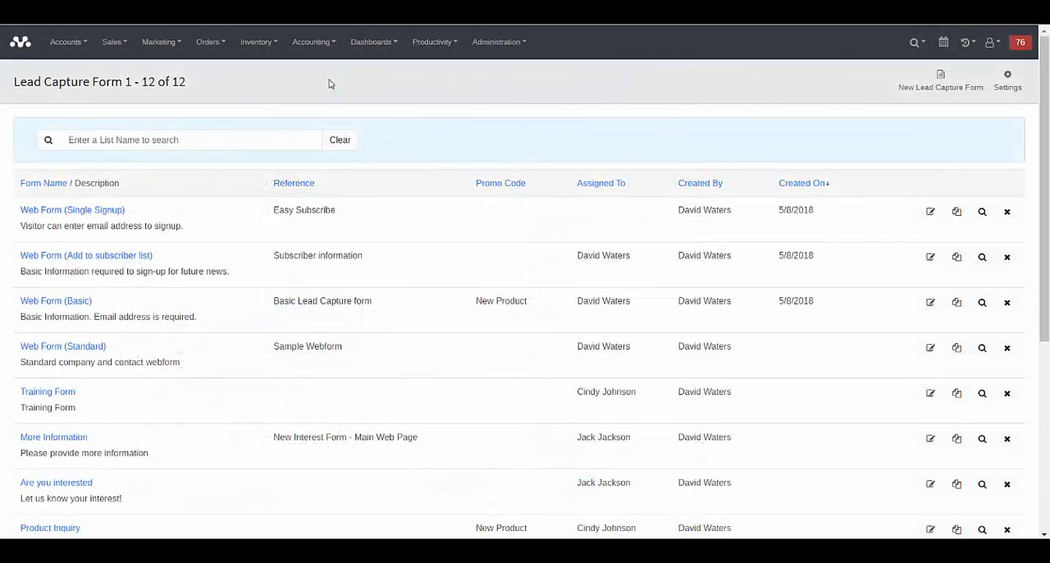
# Preview the Web Form (Standard) lead capture form and close the preview.
pyautogui.click(164, 47)
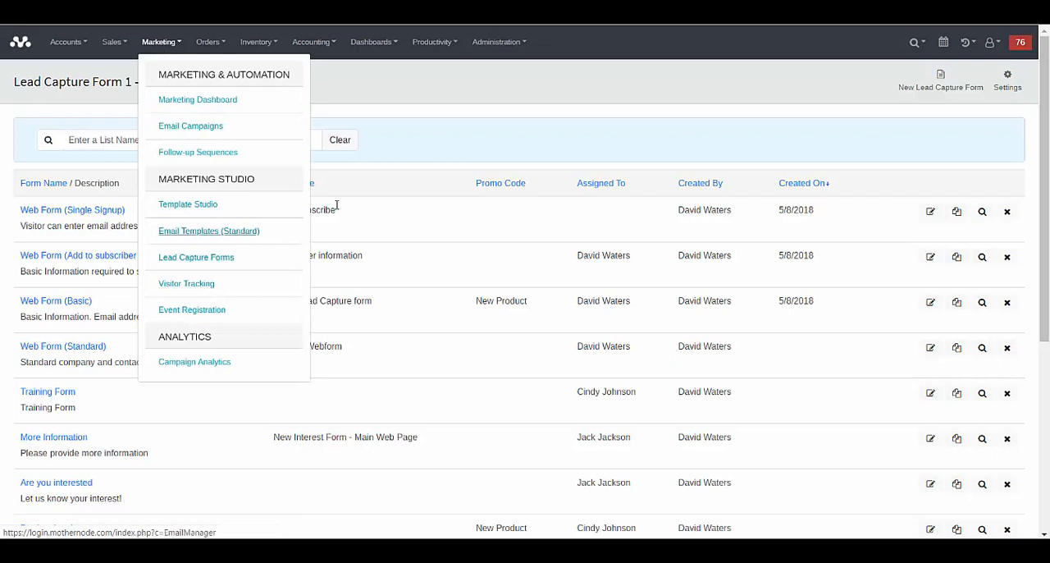
pyautogui.click(426, 144)
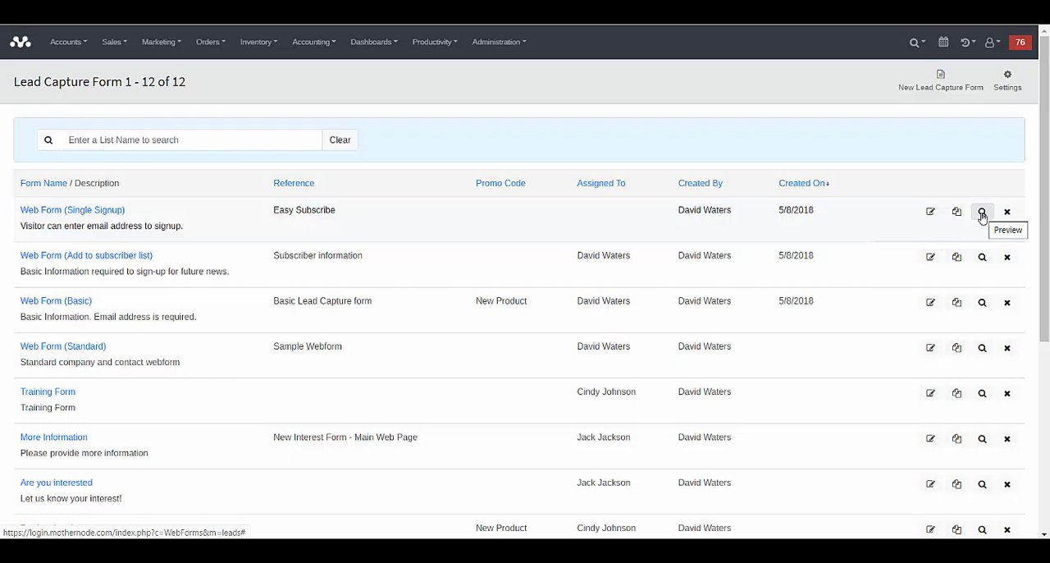
pyautogui.click(982, 350)
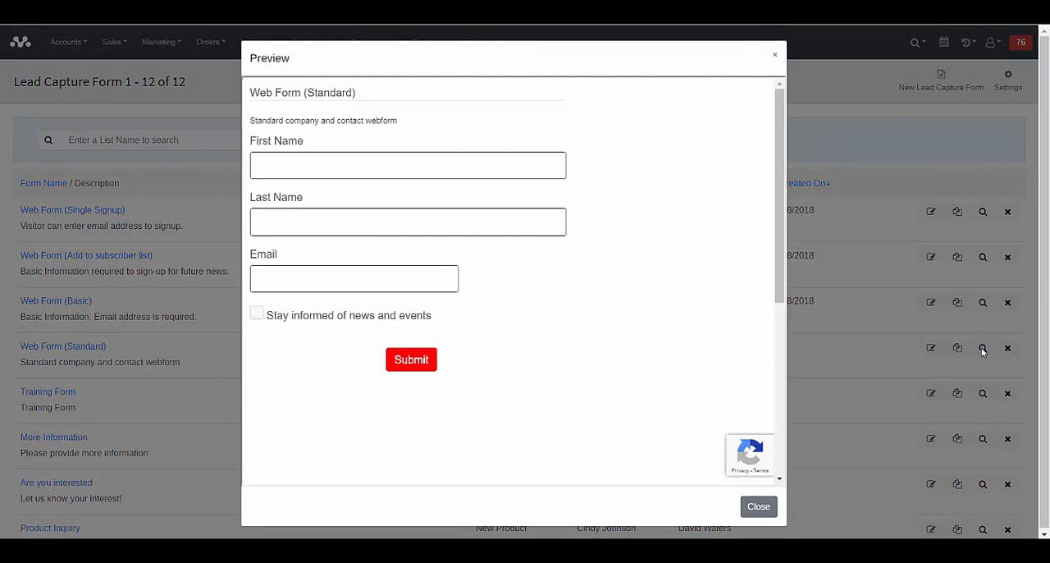
pyautogui.click(759, 506)
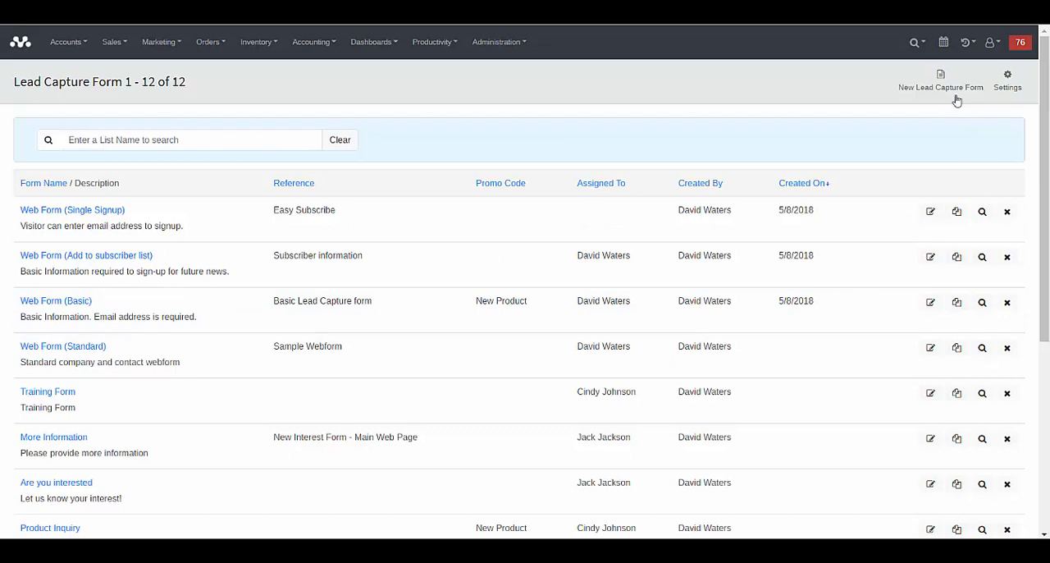
pyautogui.click(1004, 86)
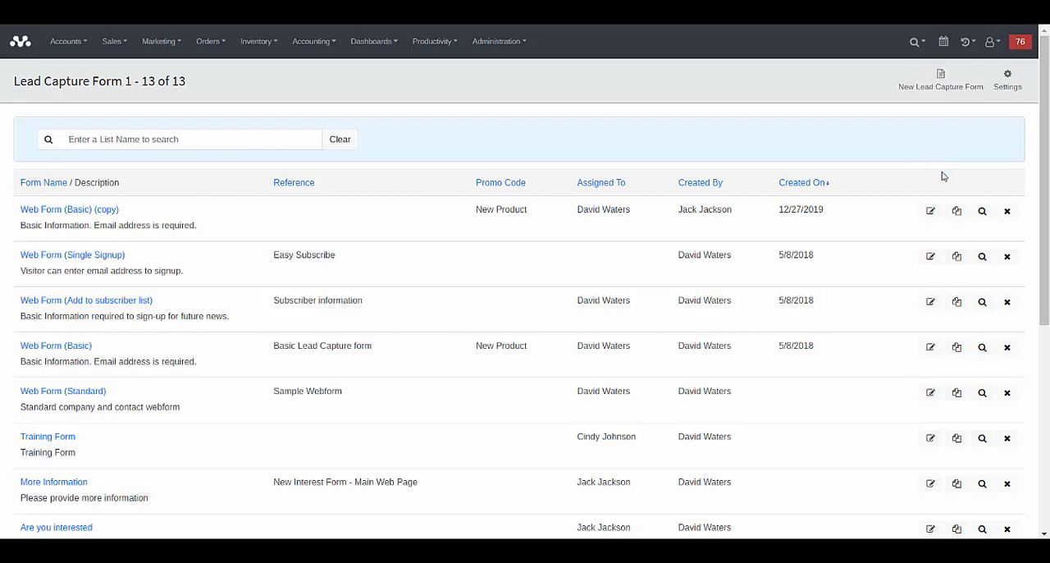
# Duplicate the Web Form (Basic) form, open the copy for editing and return to the form list.
pyautogui.click(957, 349)
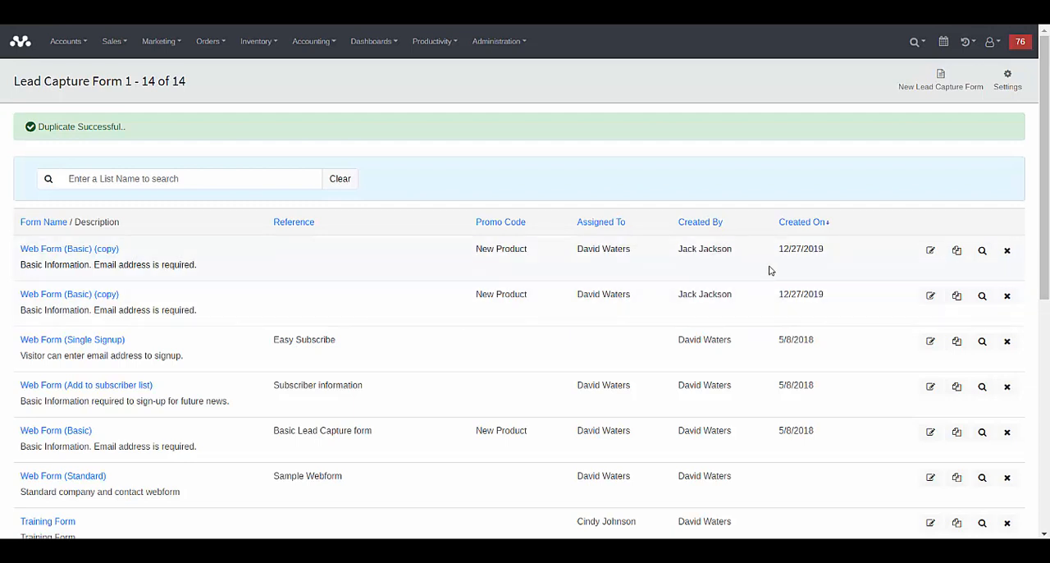
pyautogui.click(931, 251)
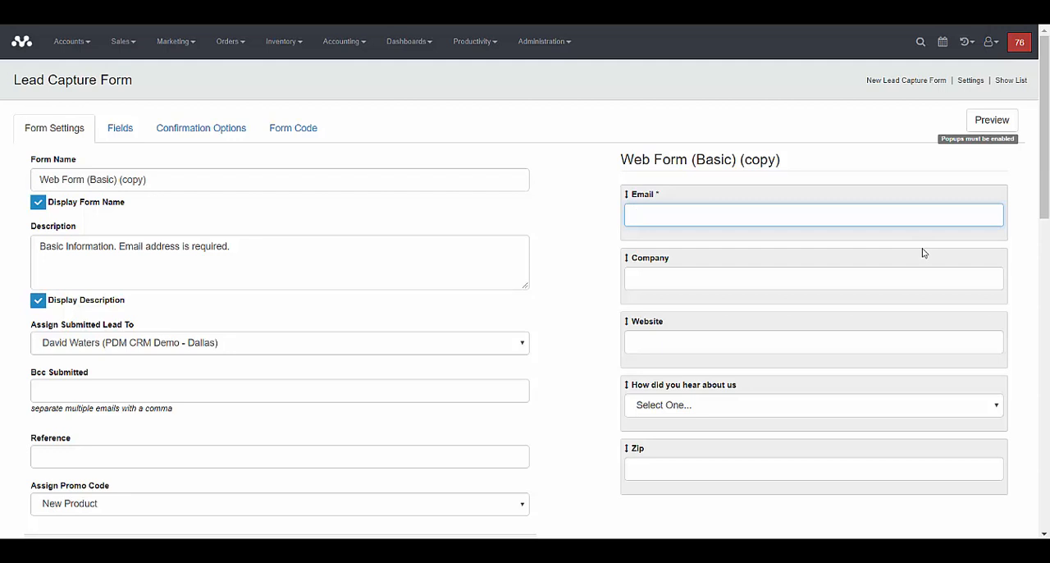
pyautogui.click(1010, 81)
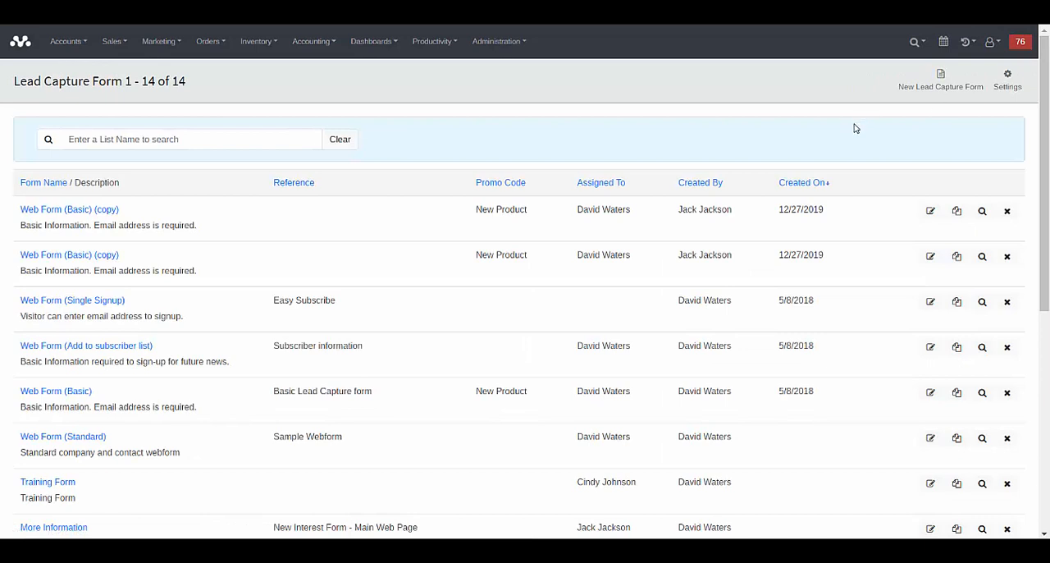
# Create a lead capture form titled "Please Sign Me Up!!!" with the description "Sign up for new product updates, email address required!".
pyautogui.click(942, 86)
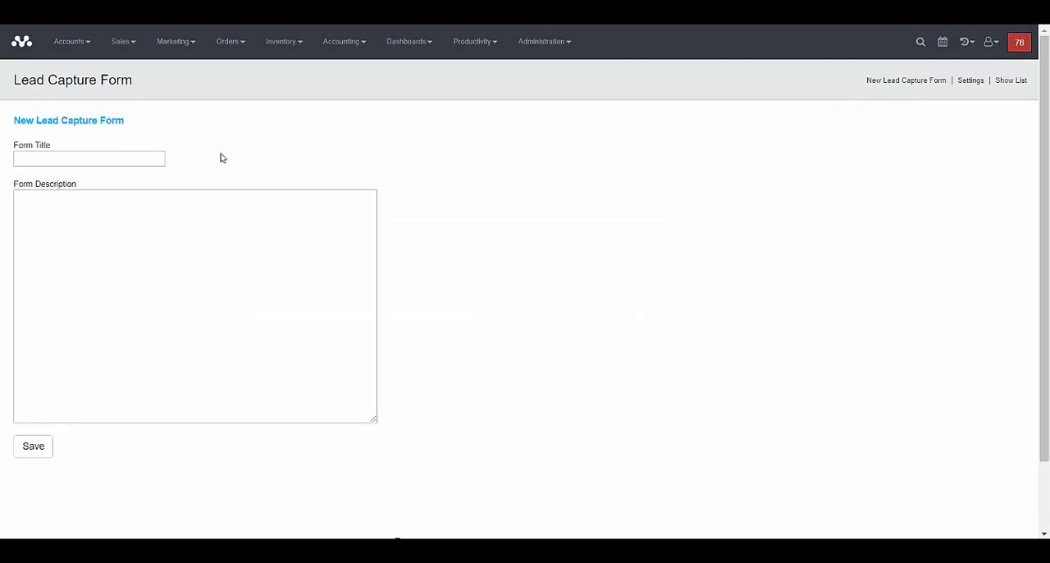
pyautogui.click(149, 159)
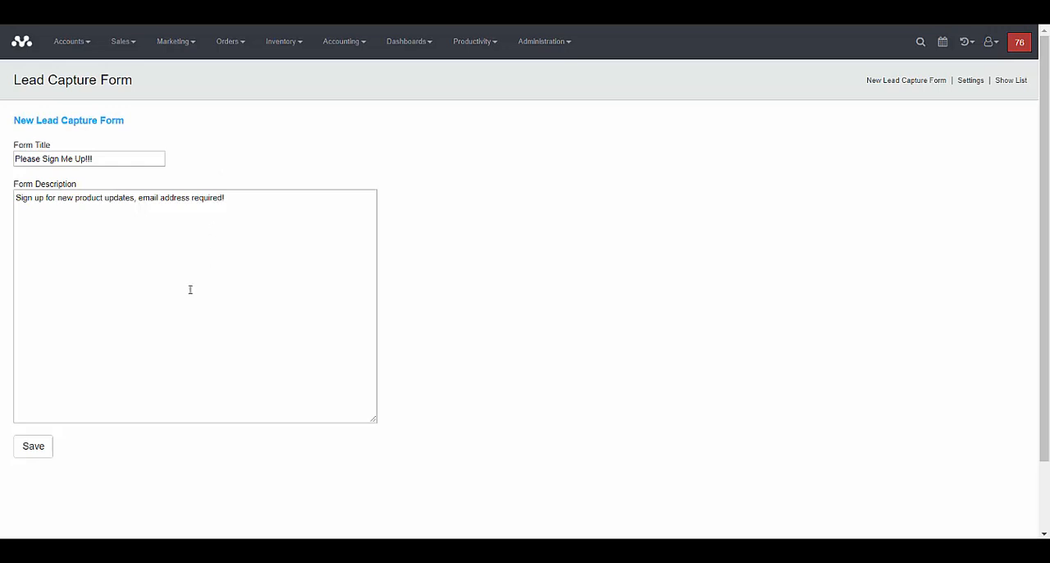
pyautogui.click(33, 455)
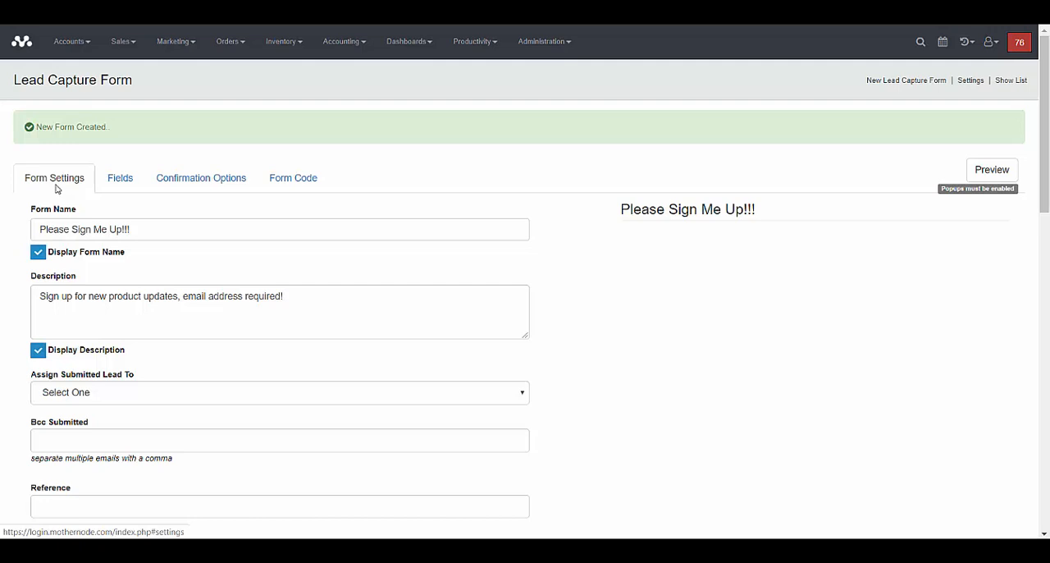
# Look through the new form's available fields, confirmation options and form code.
pyautogui.click(105, 179)
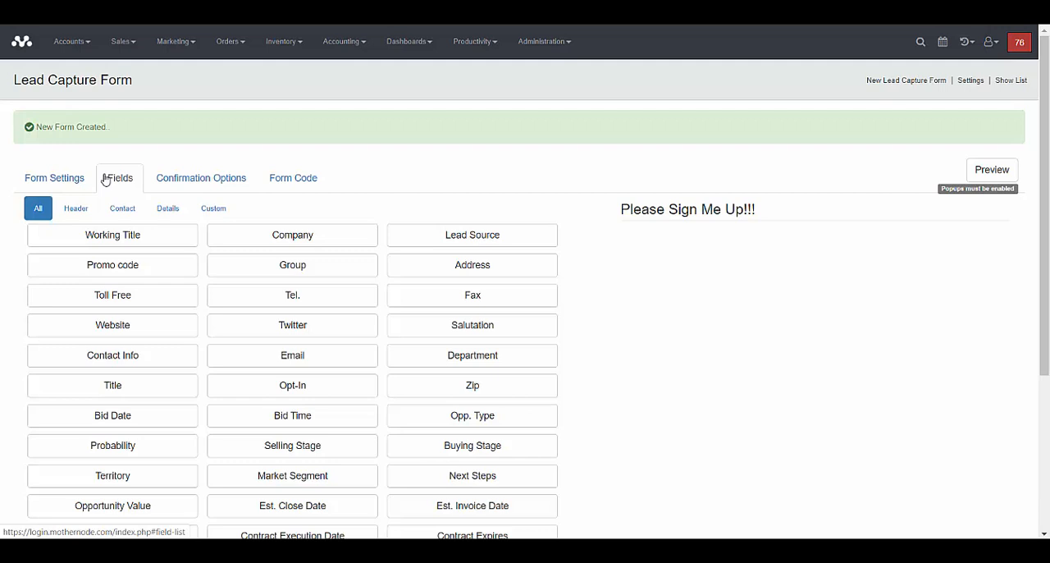
pyautogui.click(174, 180)
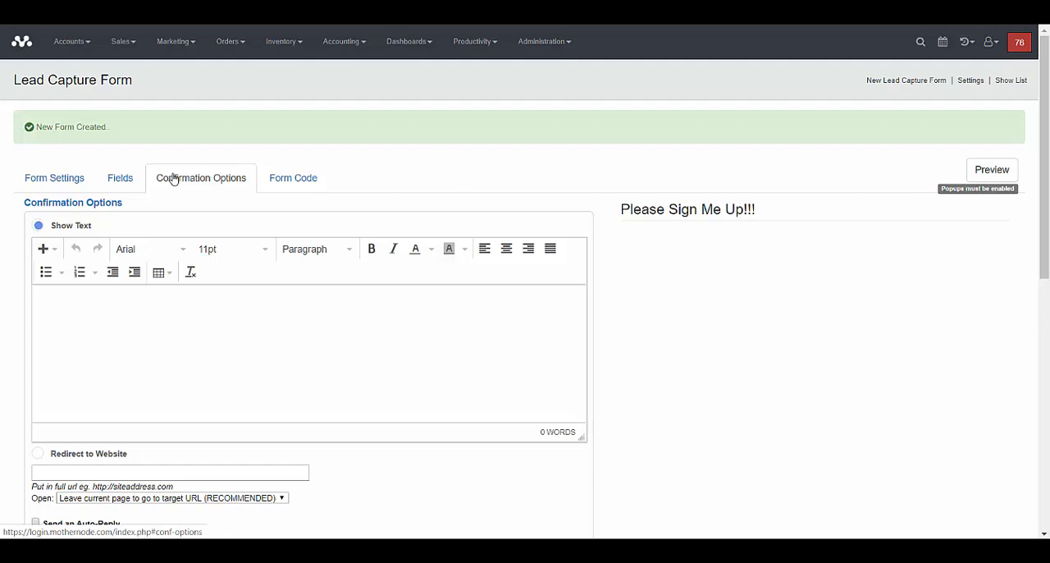
pyautogui.click(284, 180)
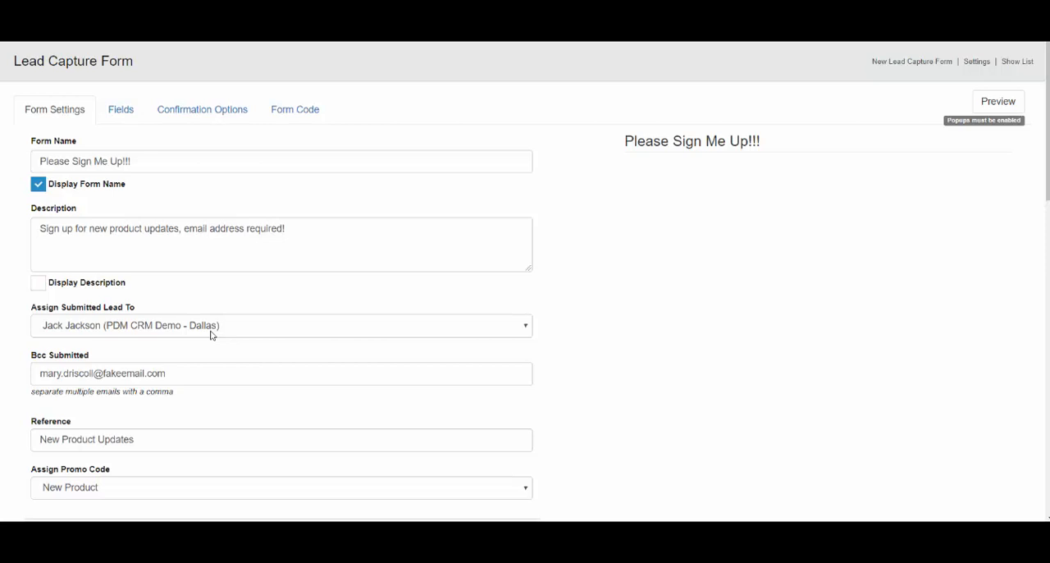
# Review the form's Bcc recipient and promo code settings, including the available promo codes.
pyautogui.click(203, 375)
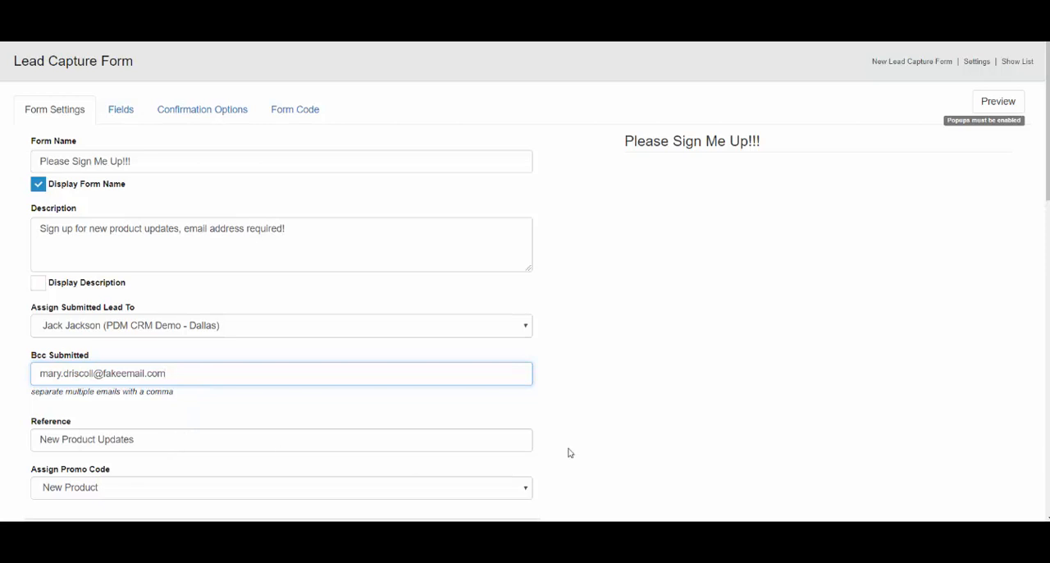
pyautogui.scroll(-1, 1043, 246)
pyautogui.scroll(-3, 497, 270)
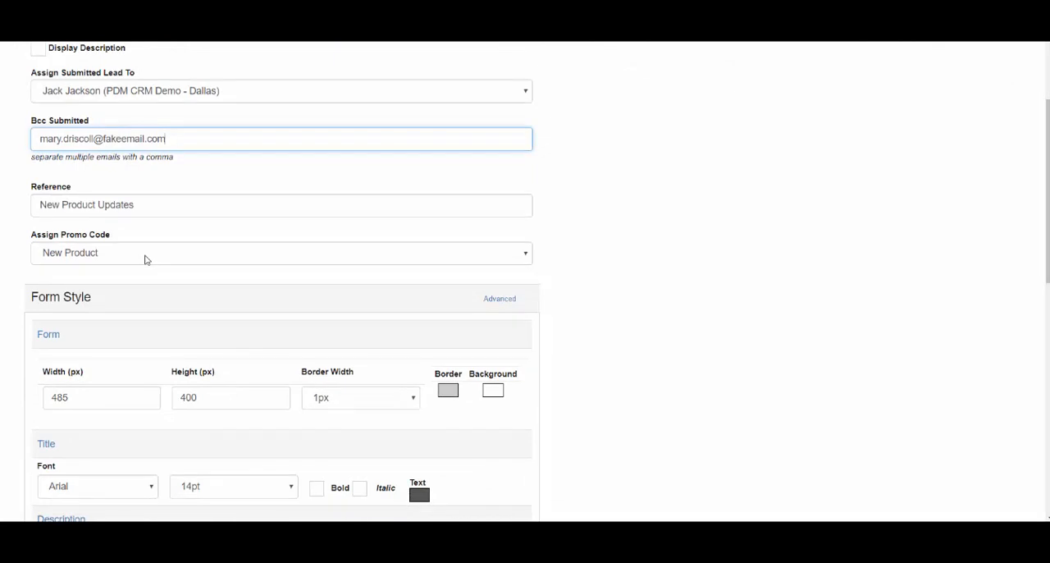
pyautogui.click(148, 260)
pyautogui.click(150, 260)
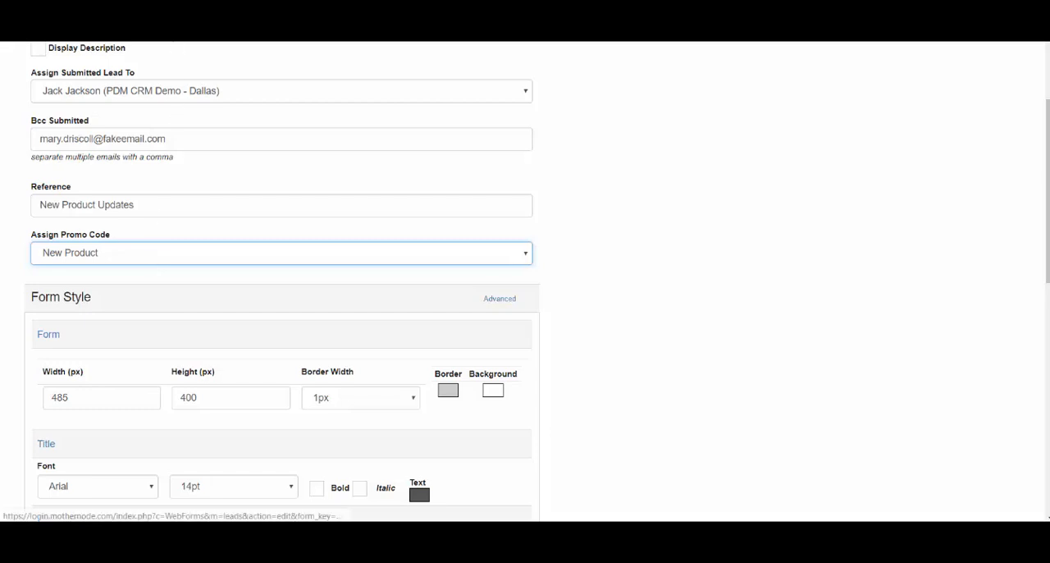
pyautogui.click(176, 31)
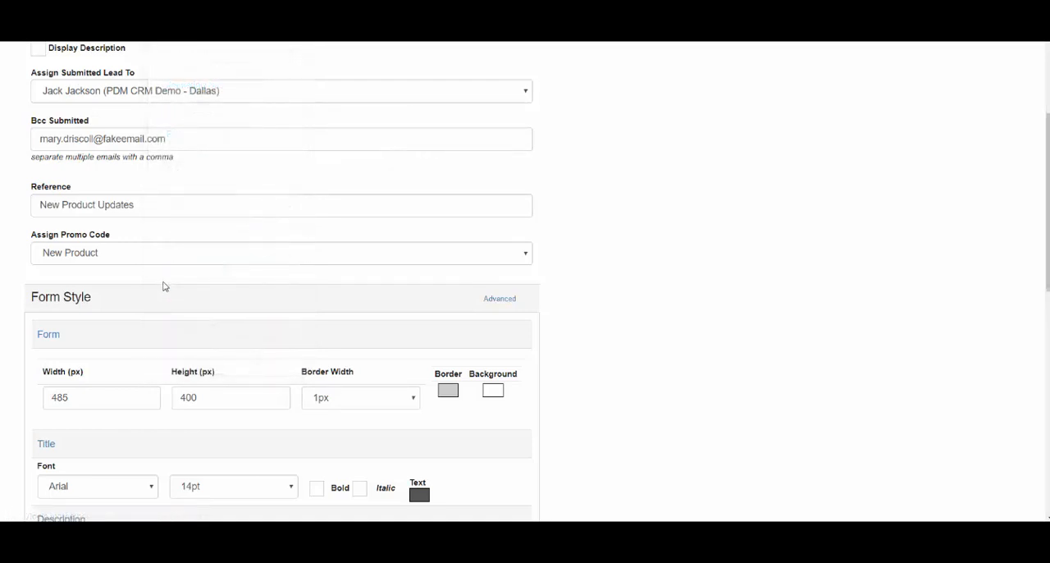
# Review the form style settings from the form dimensions to the submit button, and save the form settings.
pyautogui.scroll(-3, 1035, 221)
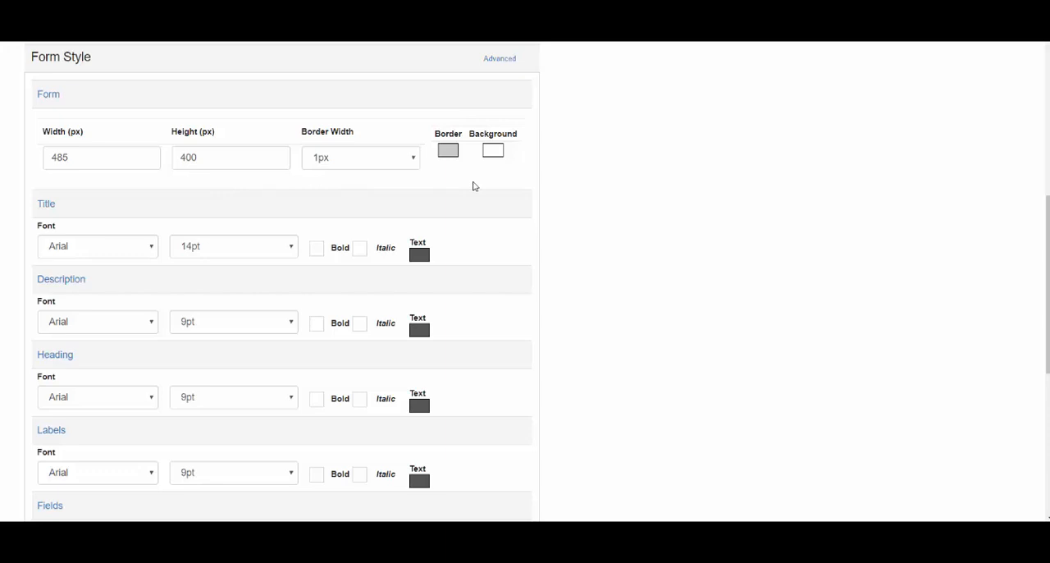
pyautogui.scroll(-1, 1043, 220)
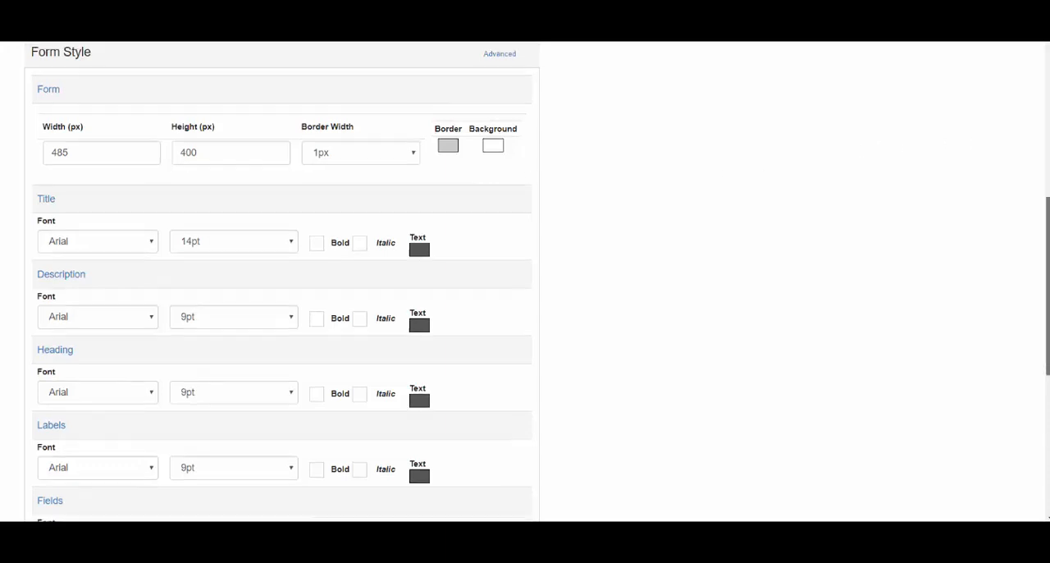
pyautogui.moveTo(1047, 254); pyautogui.dragTo(1047, 263)
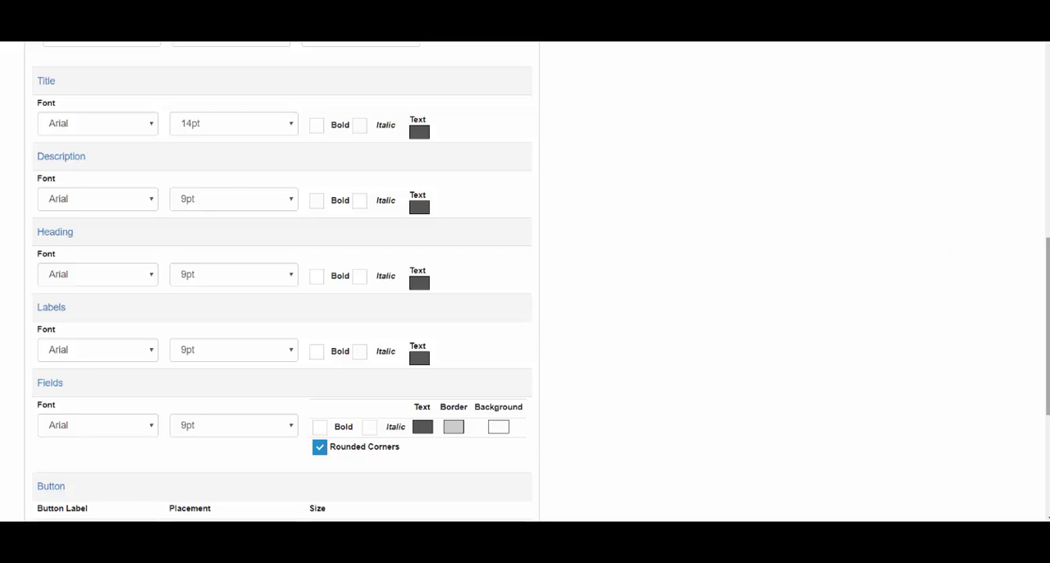
pyautogui.scroll(-5, 1047, 329)
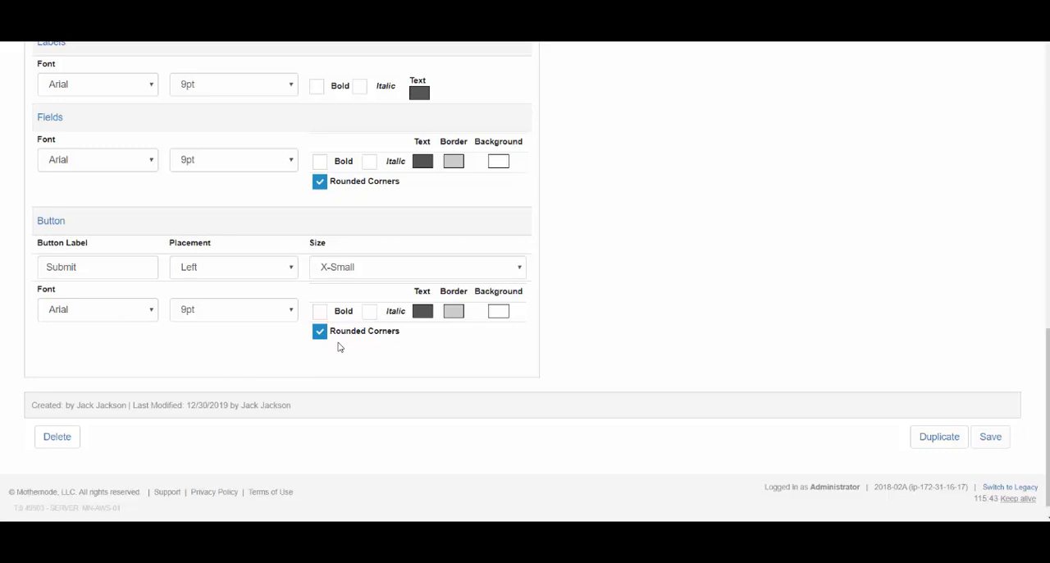
pyautogui.scroll(15, 339, 347)
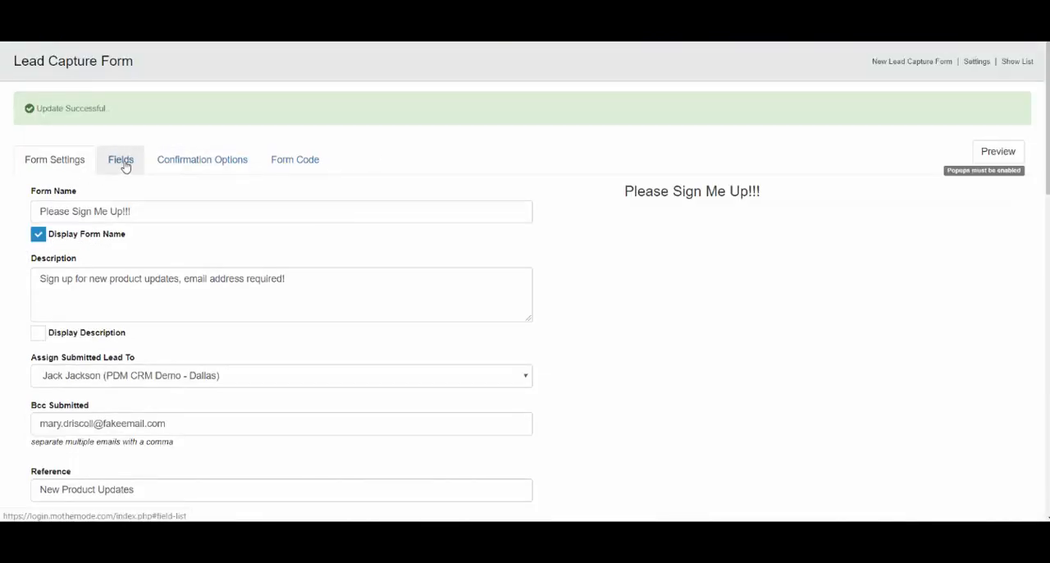
# Examine the fields available for the form in the header, contact, details and custom categories.
pyautogui.click(125, 166)
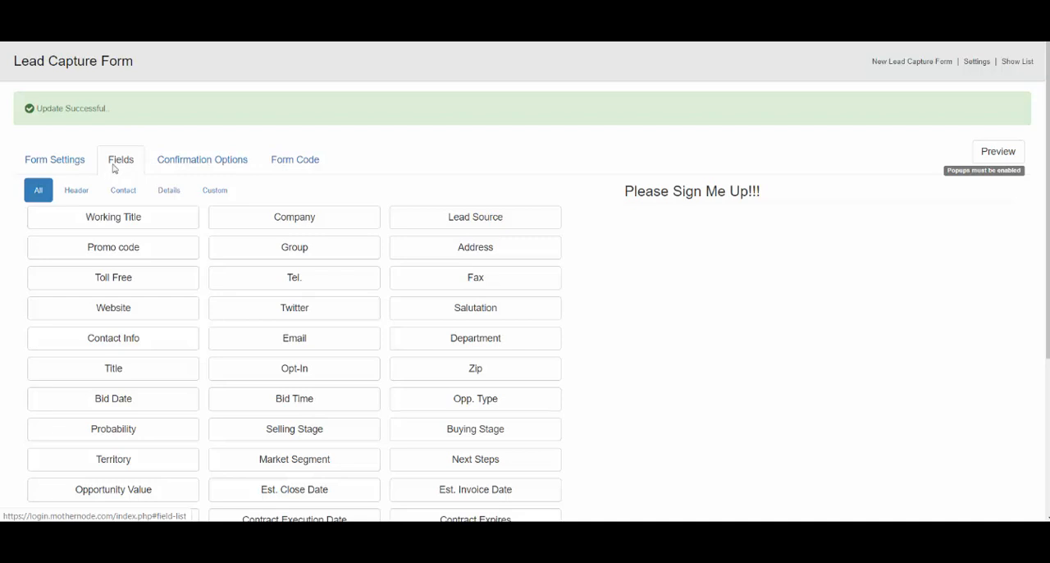
pyautogui.click(81, 195)
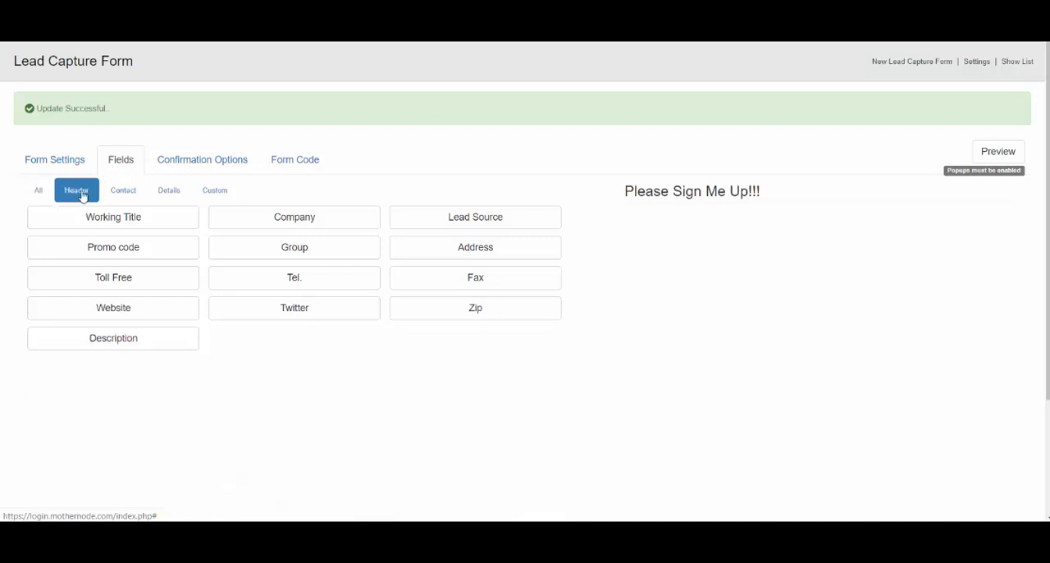
pyautogui.click(127, 196)
pyautogui.click(171, 193)
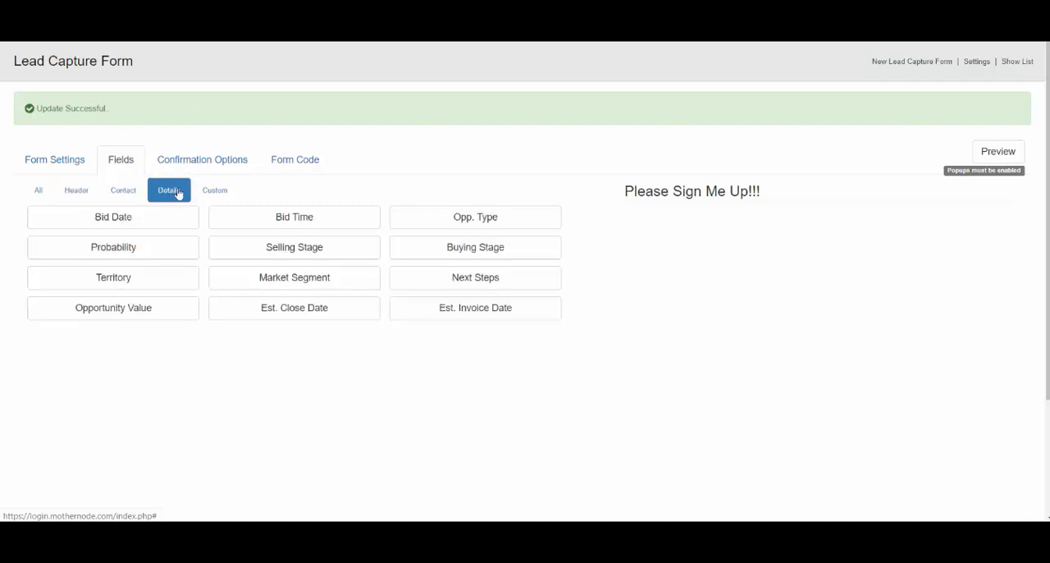
pyautogui.click(220, 192)
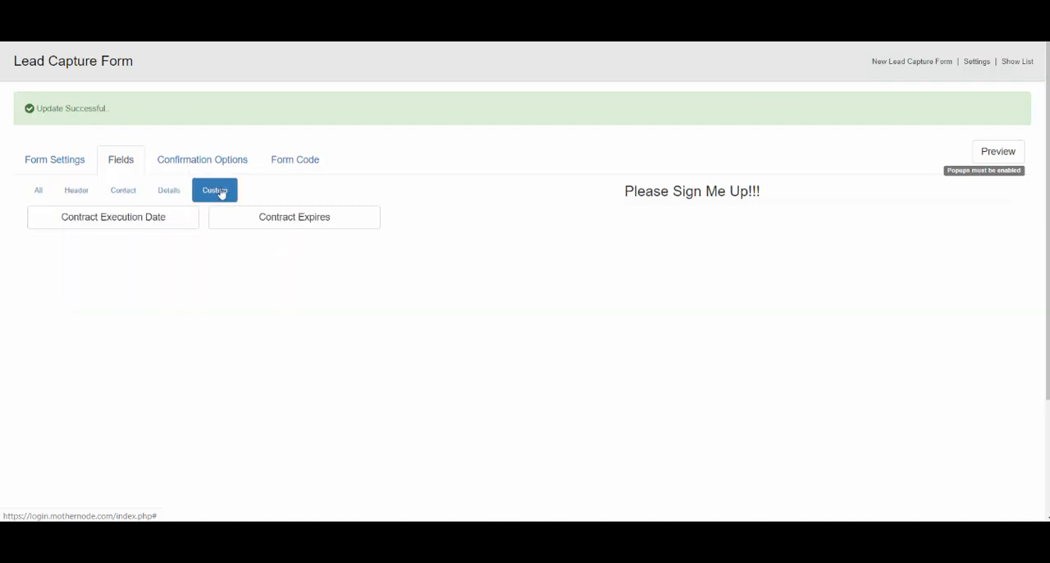
pyautogui.click(162, 194)
pyautogui.click(120, 194)
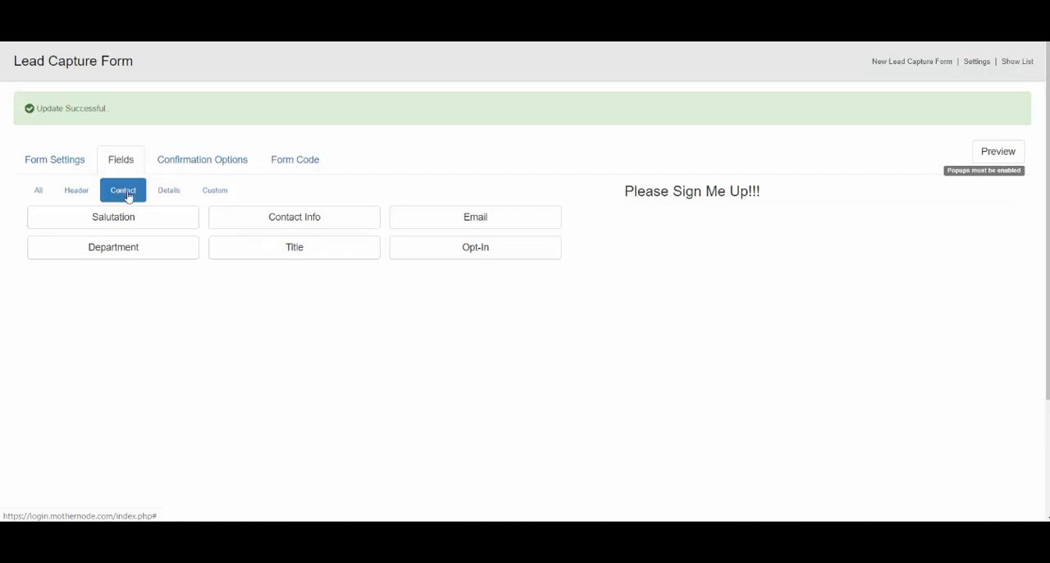
pyautogui.click(37, 193)
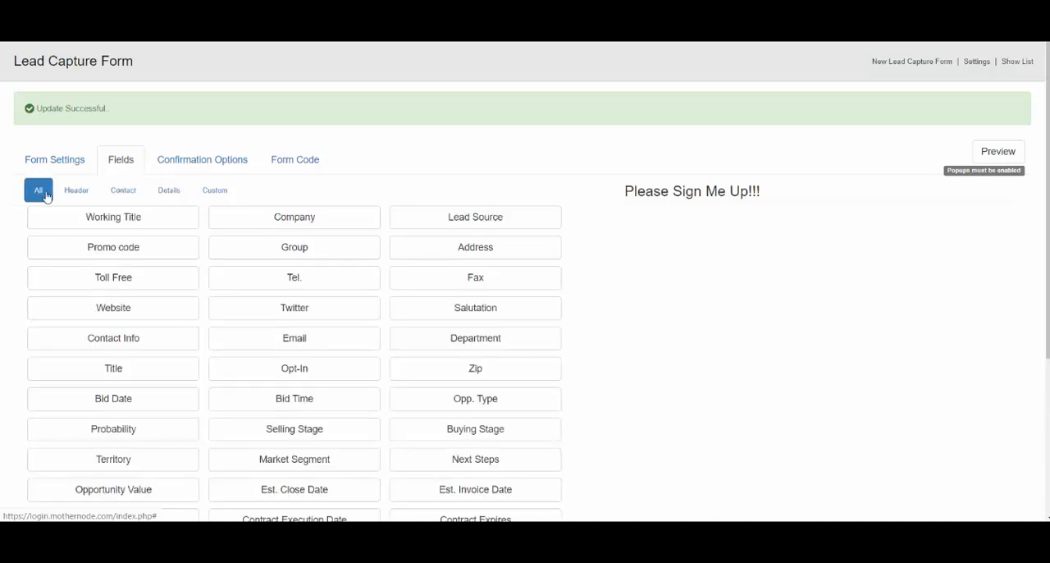
# Add the Contact Info and Title contact fields and the Tel. and Company header fields to the form.
pyautogui.click(128, 192)
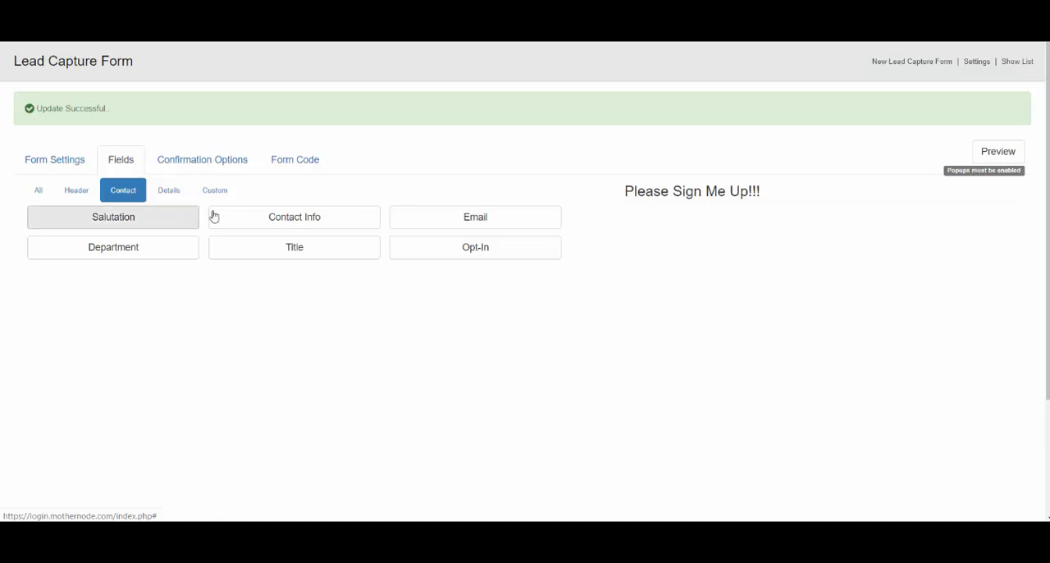
pyautogui.click(298, 222)
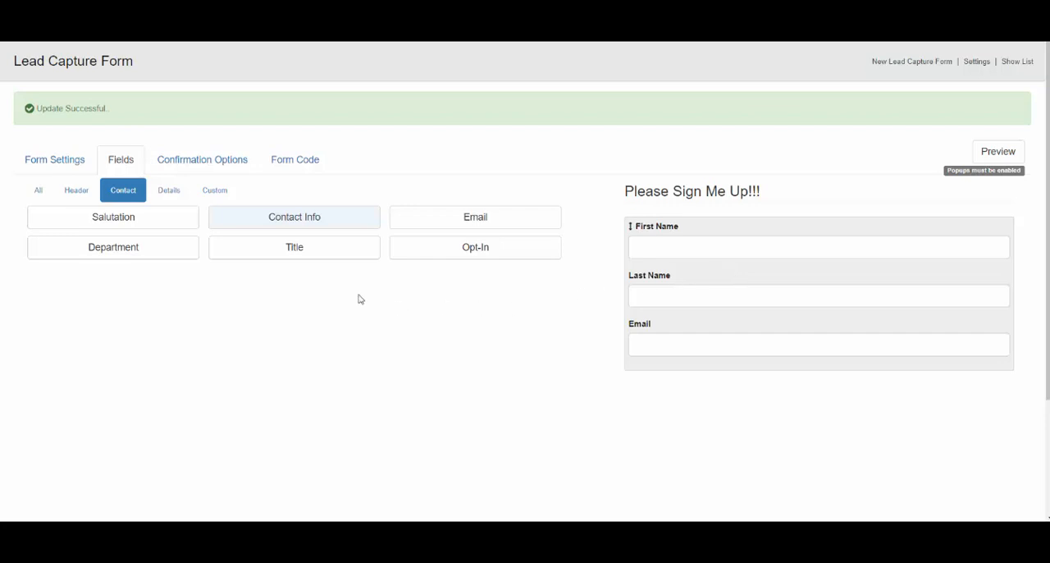
pyautogui.click(312, 257)
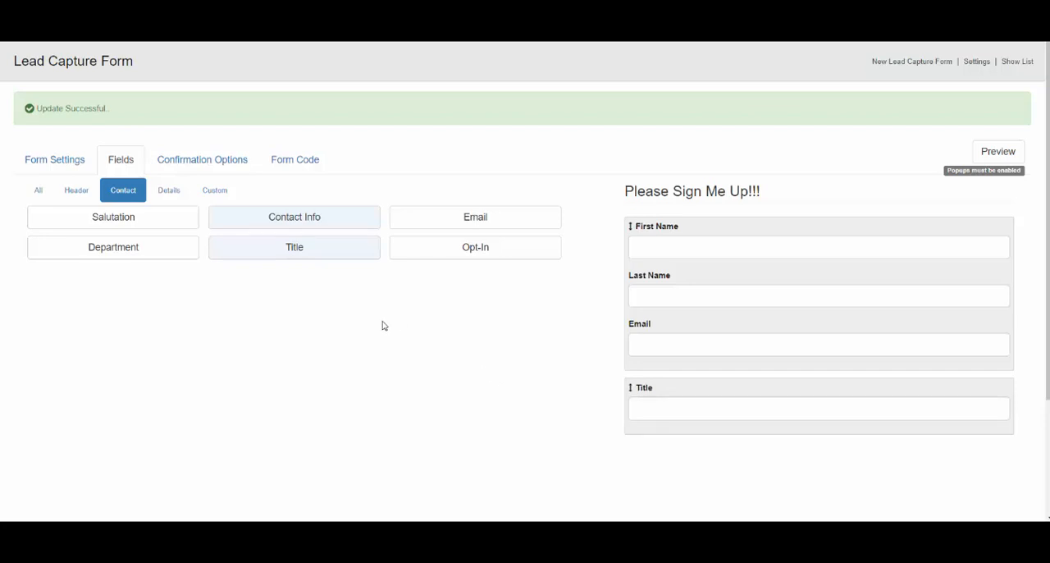
pyautogui.click(76, 191)
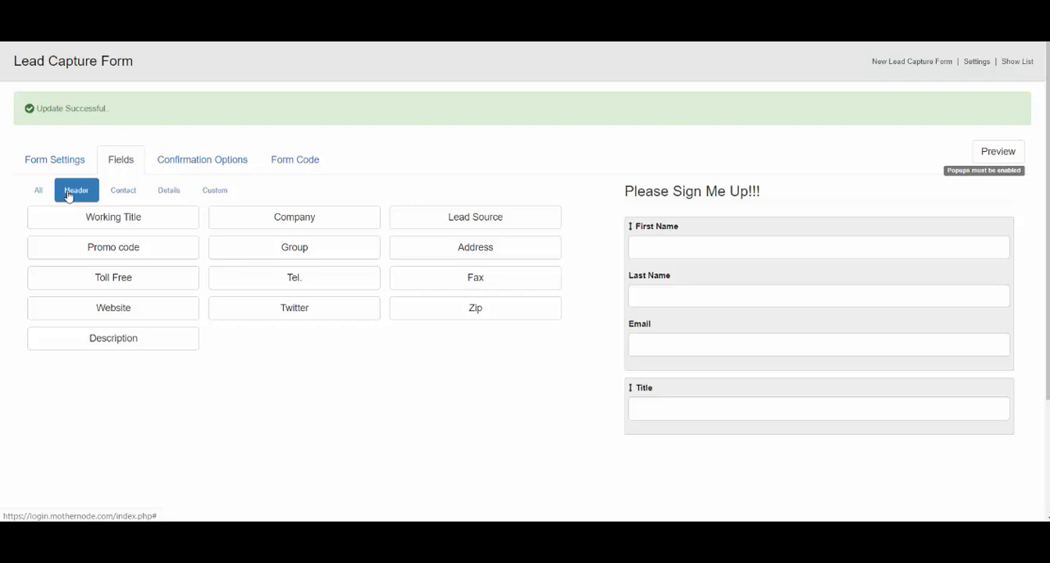
pyautogui.click(300, 286)
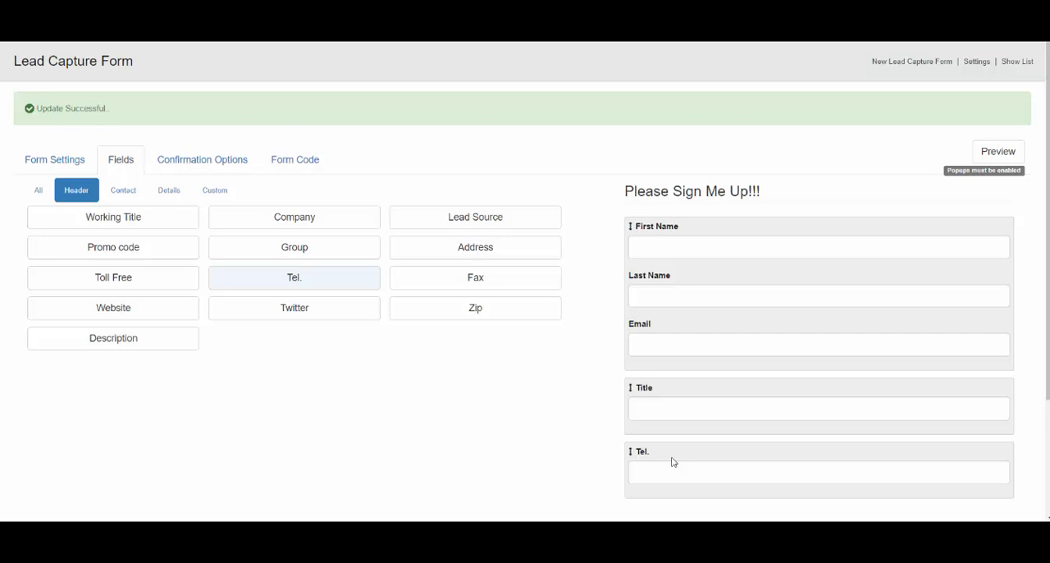
pyautogui.click(334, 224)
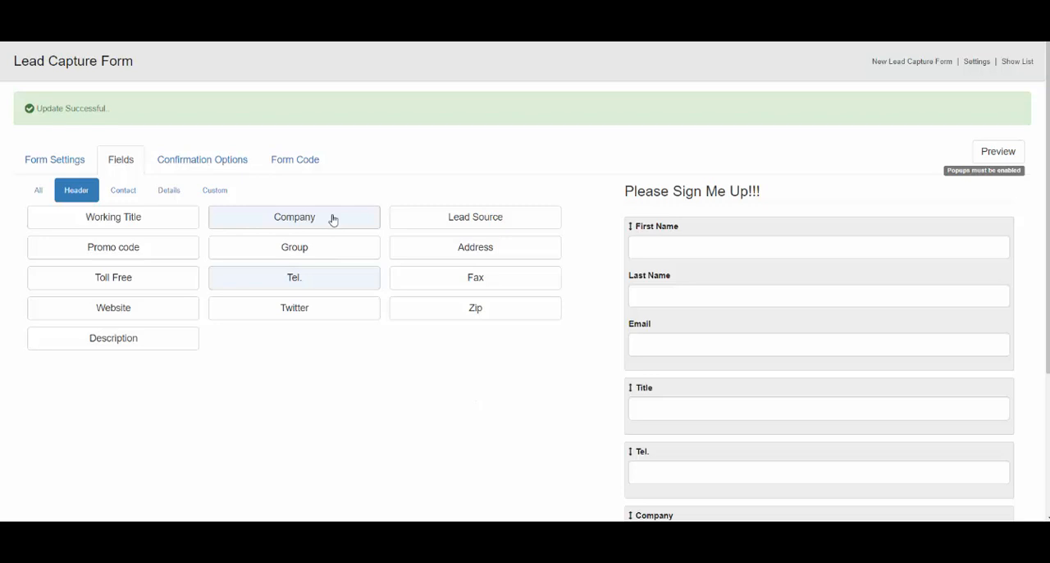
# Remove the Tel. field from the form, add it back, move it above Title and open it for editing.
pyautogui.click(305, 280)
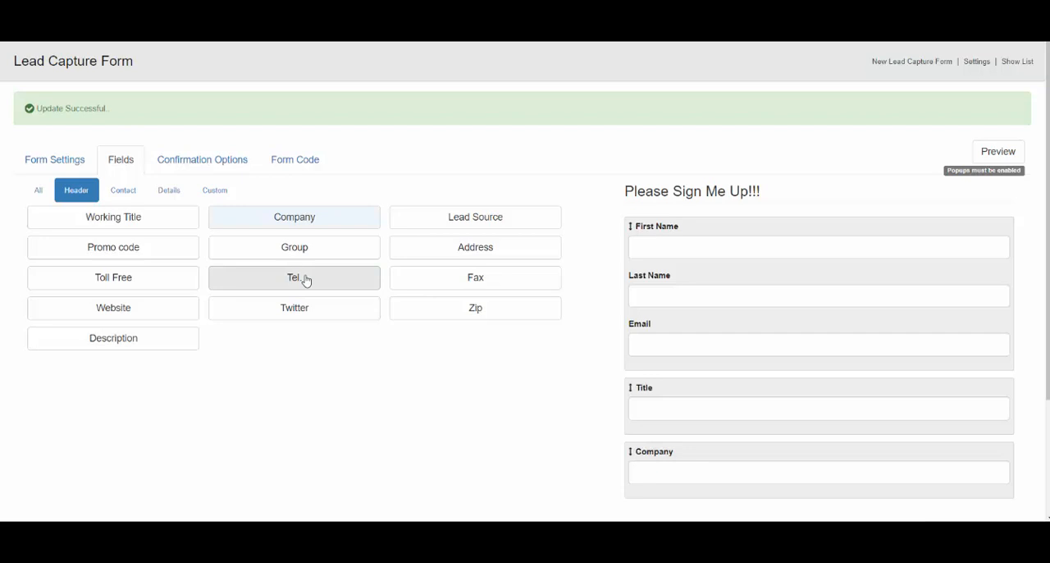
pyautogui.click(307, 280)
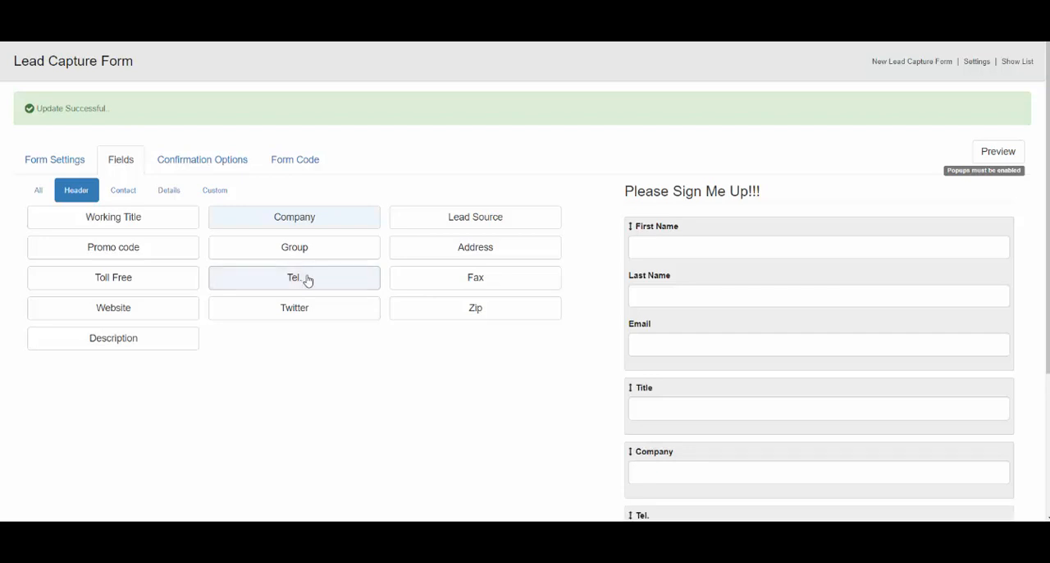
pyautogui.scroll(-2, 1020, 383)
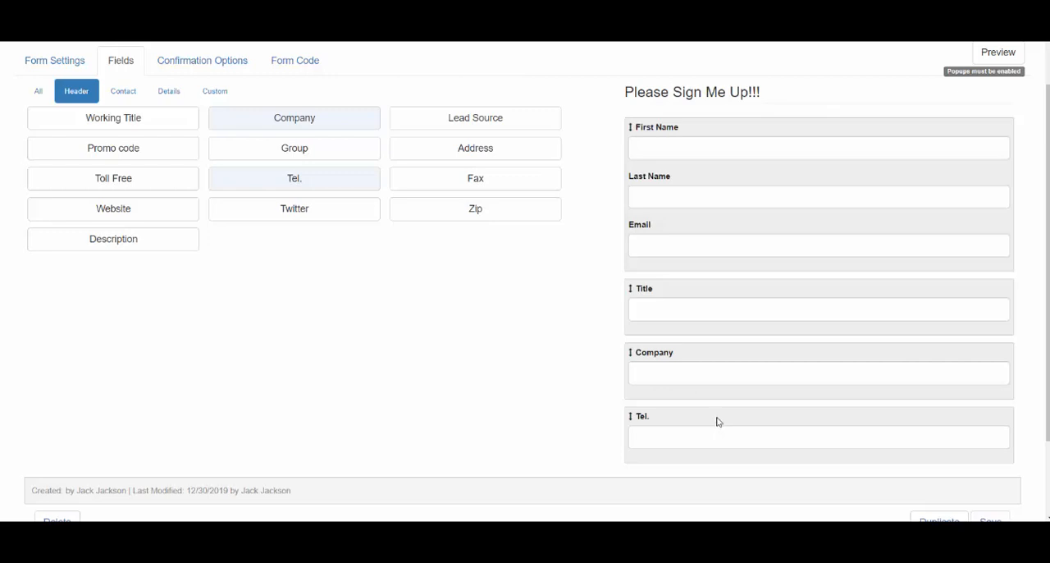
pyautogui.moveTo(717, 424); pyautogui.dragTo(715, 284)
pyautogui.moveTo(724, 293); pyautogui.dragTo(726, 293)
pyautogui.click(726, 293)
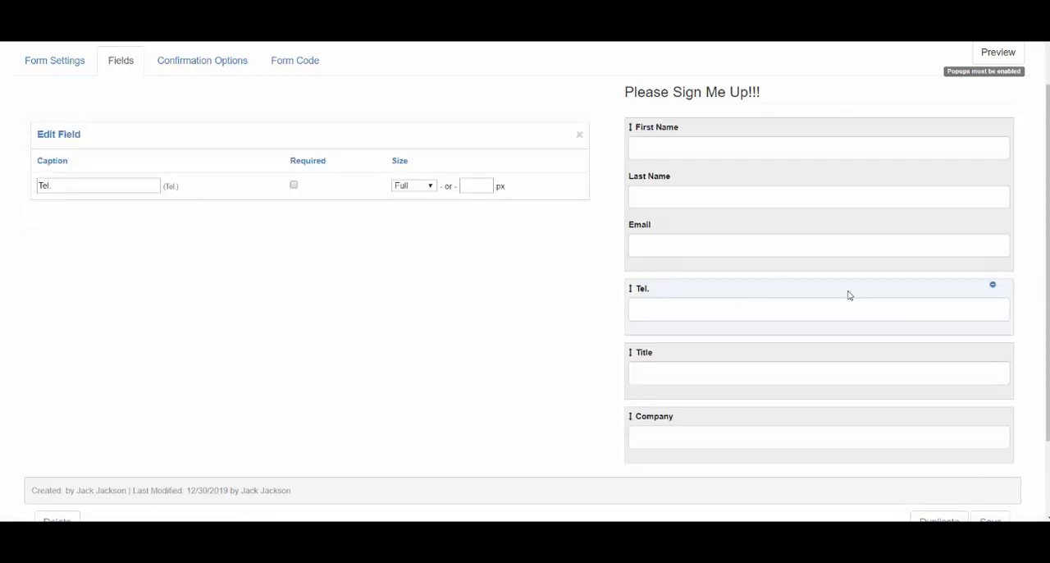
# Delete the Tel. field from the form layout, re-add it and place it directly above the Title field.
pyautogui.click(994, 287)
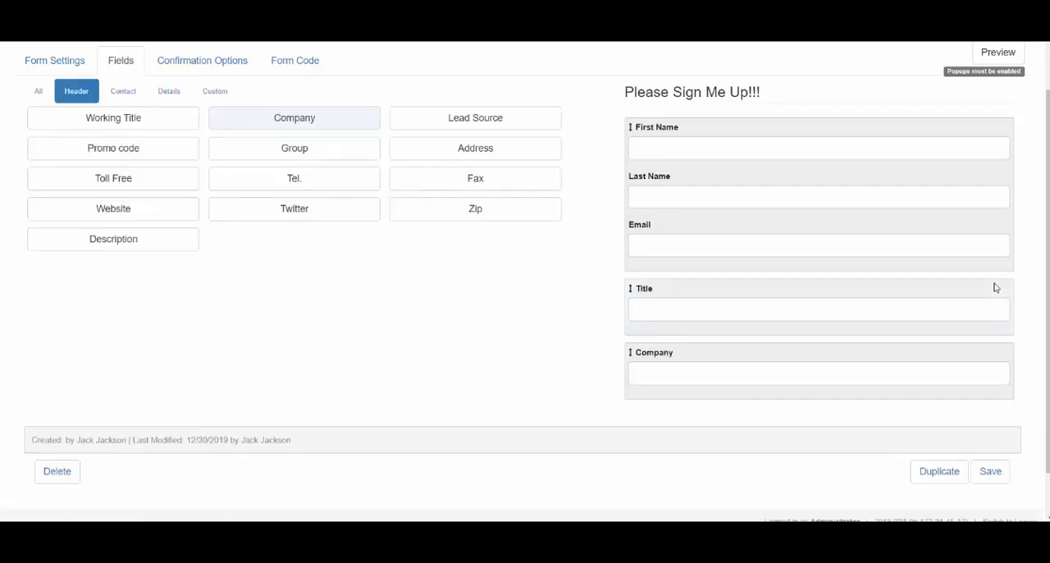
pyautogui.click(320, 187)
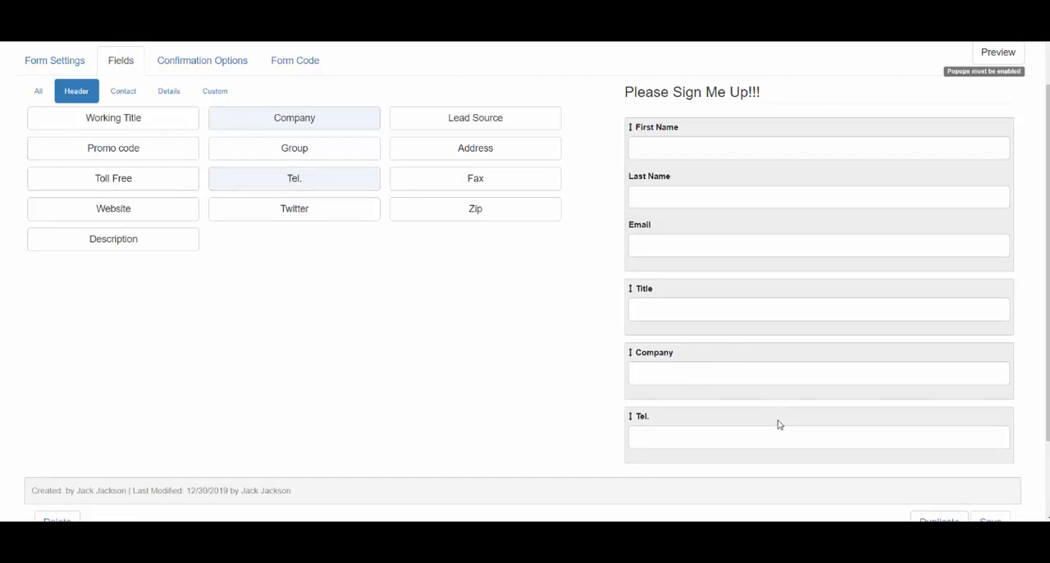
pyautogui.moveTo(779, 424); pyautogui.dragTo(780, 276)
# Caption the email field "Email Address" and make the First Name, Last Name and Email fields required.
pyautogui.click(823, 134)
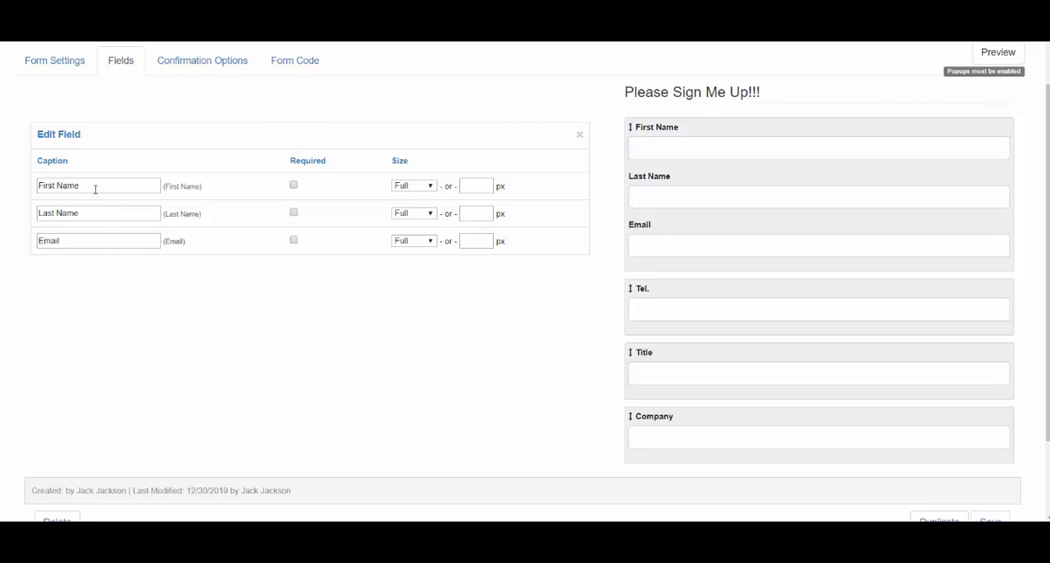
pyautogui.click(87, 238)
pyautogui.write('Address')
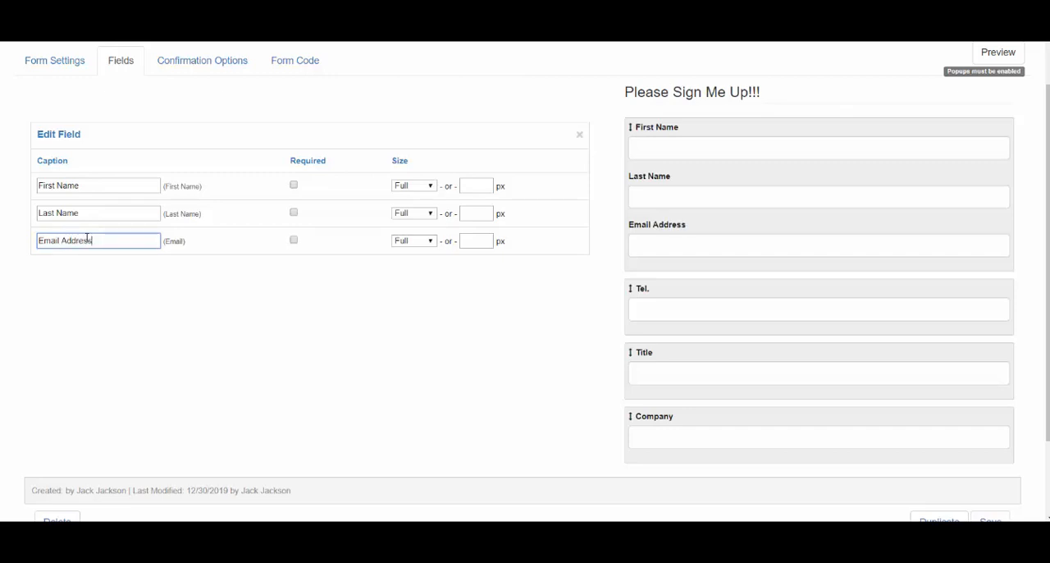
pyautogui.click(117, 268)
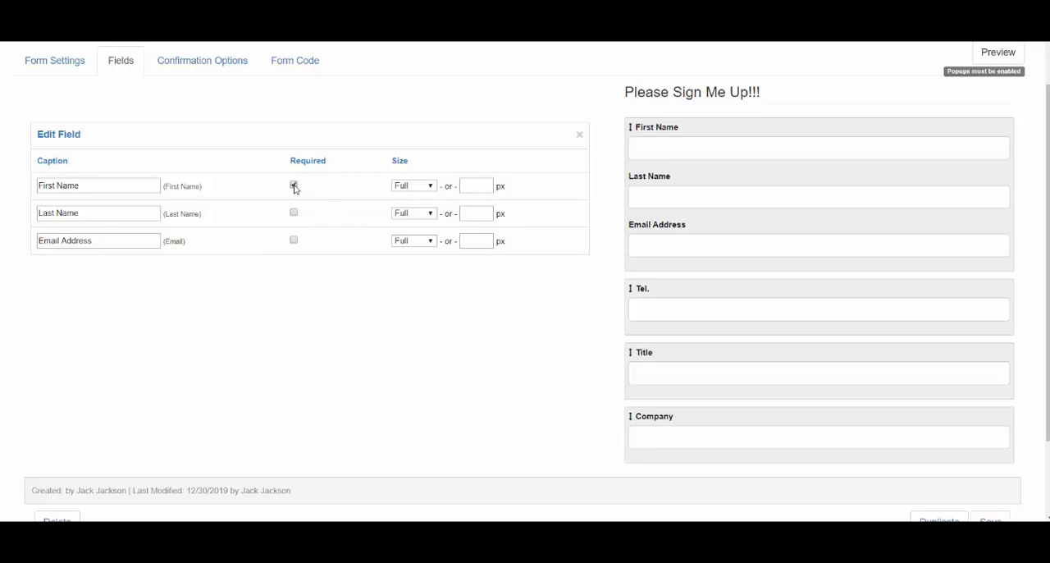
pyautogui.click(294, 214)
# Try the Small and Medium sizes on the First Name field, set it back to Full and close the field editor.
pyautogui.click(431, 188)
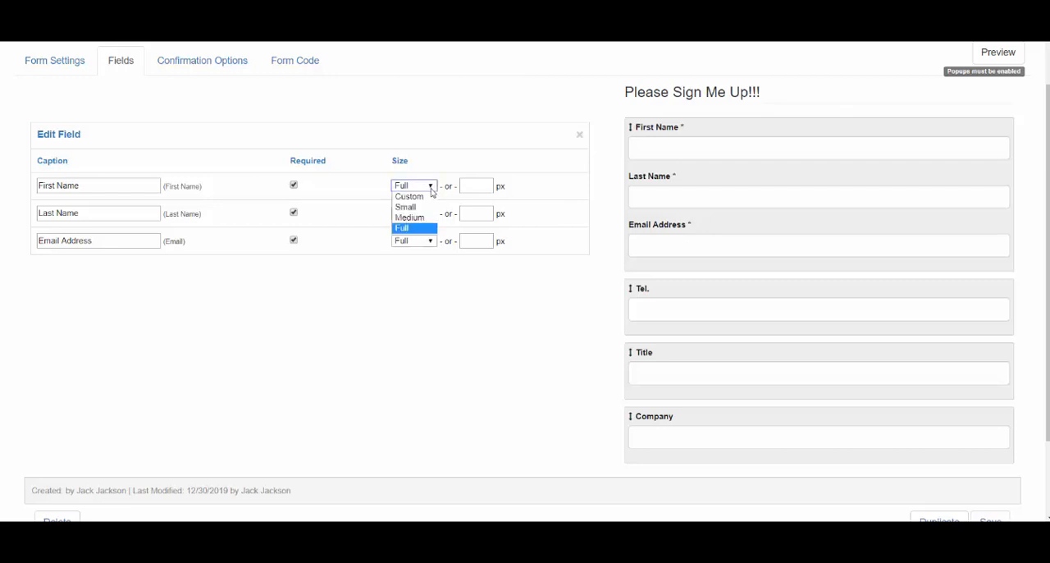
pyautogui.click(411, 207)
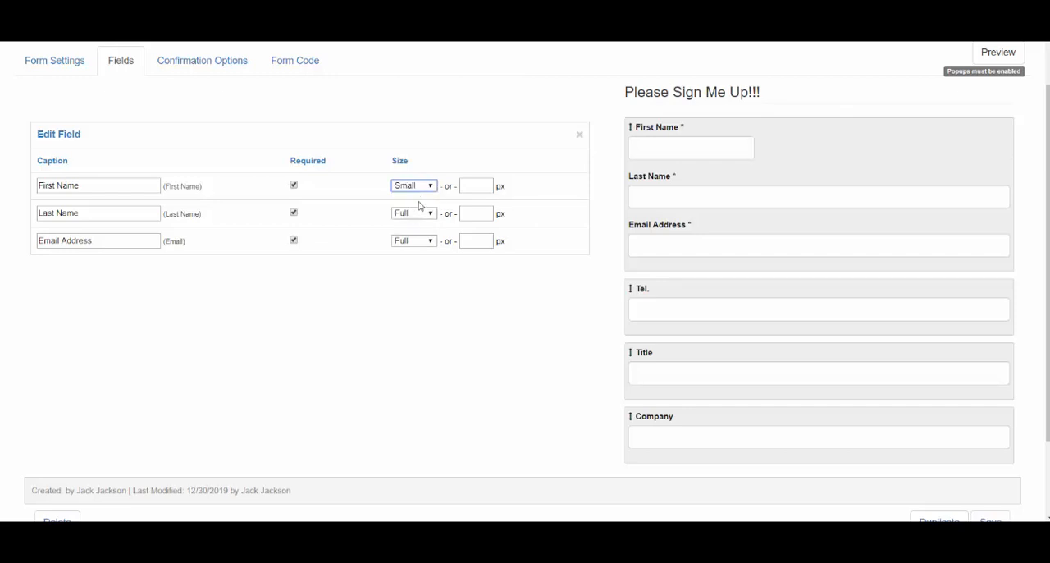
pyautogui.click(424, 188)
pyautogui.click(414, 217)
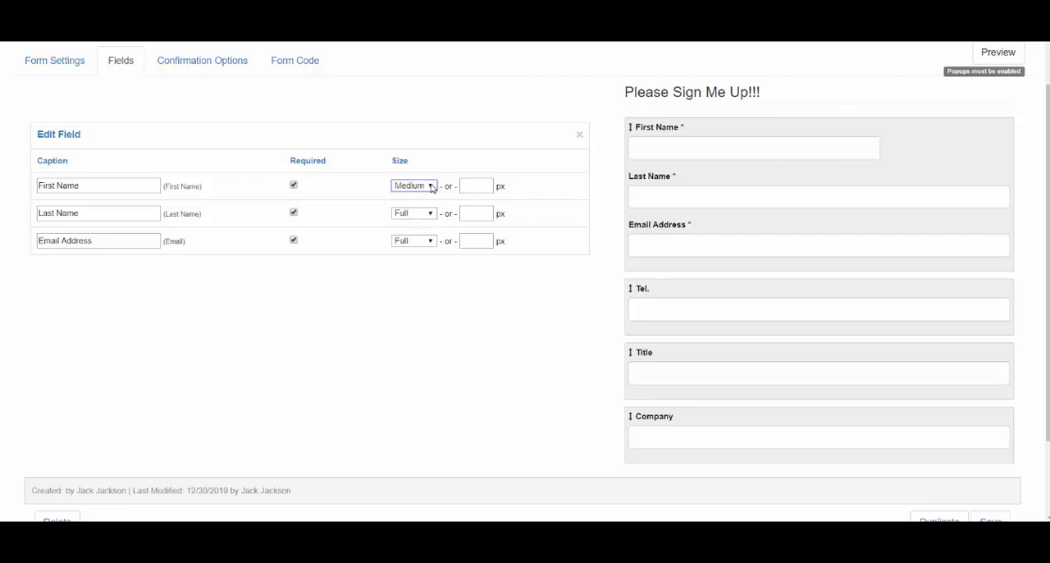
pyautogui.click(433, 188)
pyautogui.click(406, 227)
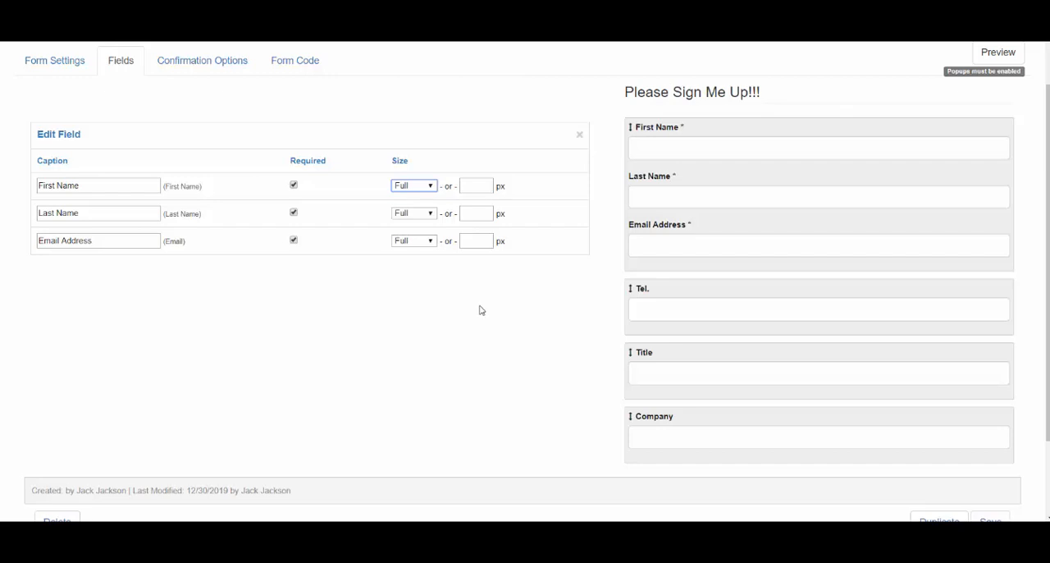
pyautogui.click(580, 137)
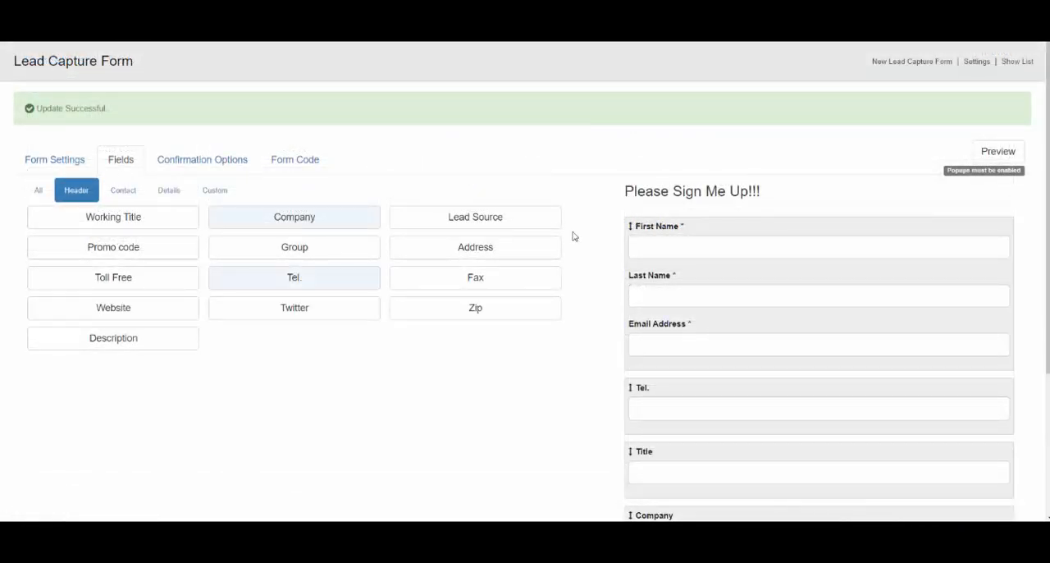
# Add the Opt-In contact field to the form and review its caption and checked settings.
pyautogui.click(118, 194)
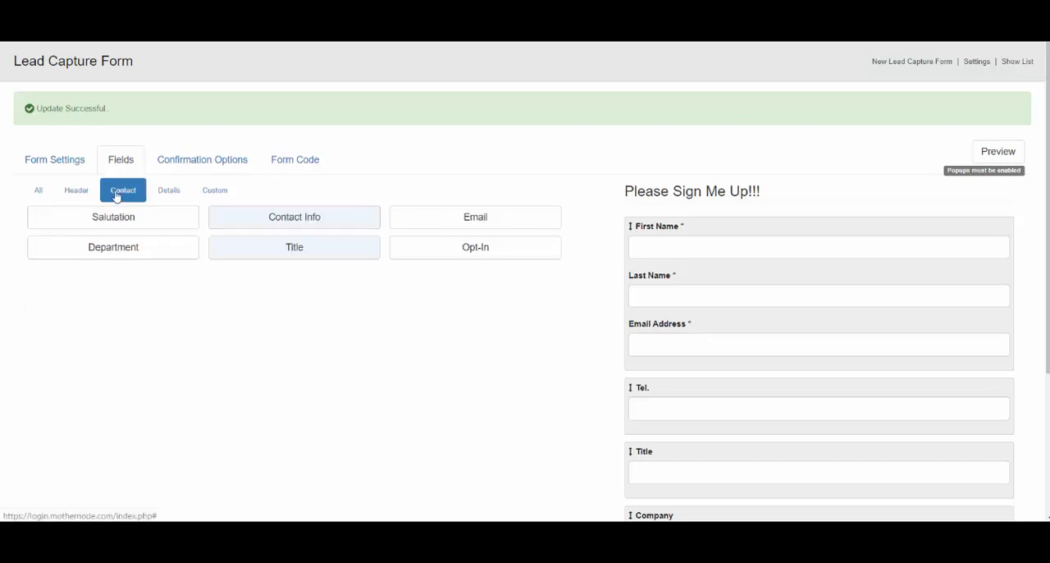
pyautogui.click(476, 254)
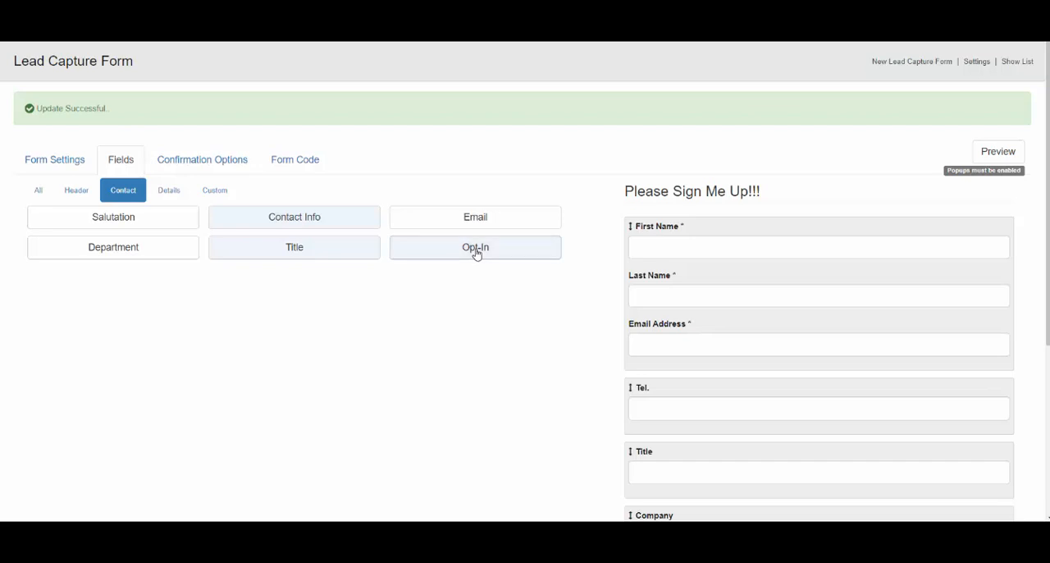
pyautogui.scroll(-3, 1026, 312)
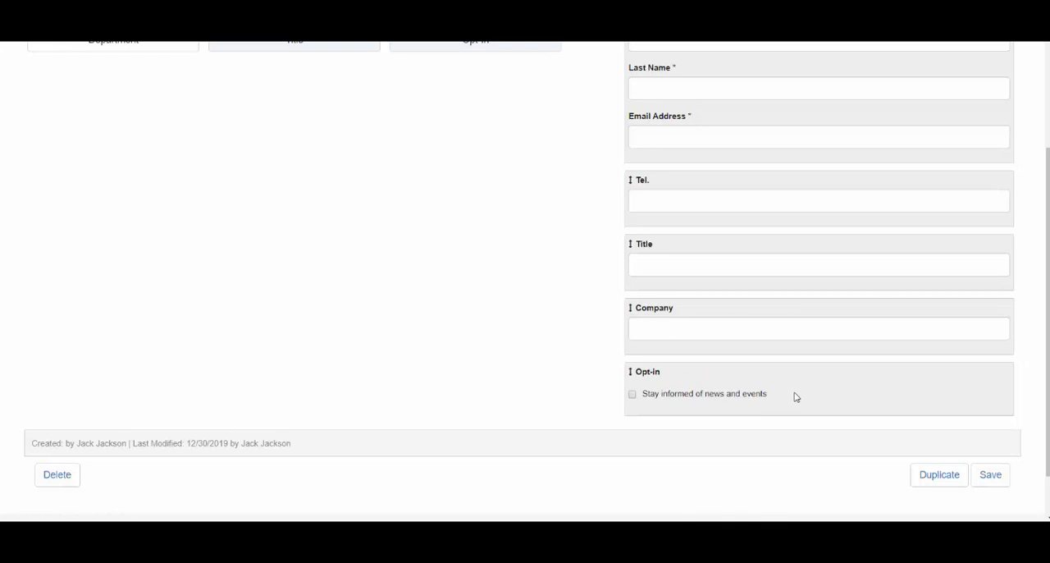
pyautogui.moveTo(796, 398)
pyautogui.mouseDown()
pyautogui.moveTo(796, 371)
pyautogui.moveTo(793, 401)
pyautogui.mouseUp()
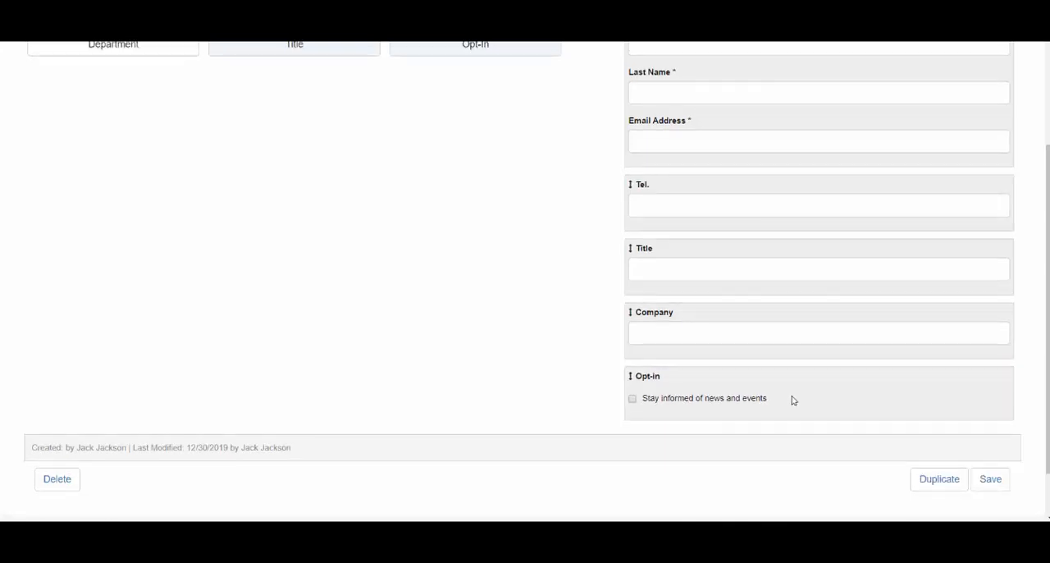
pyautogui.click(821, 398)
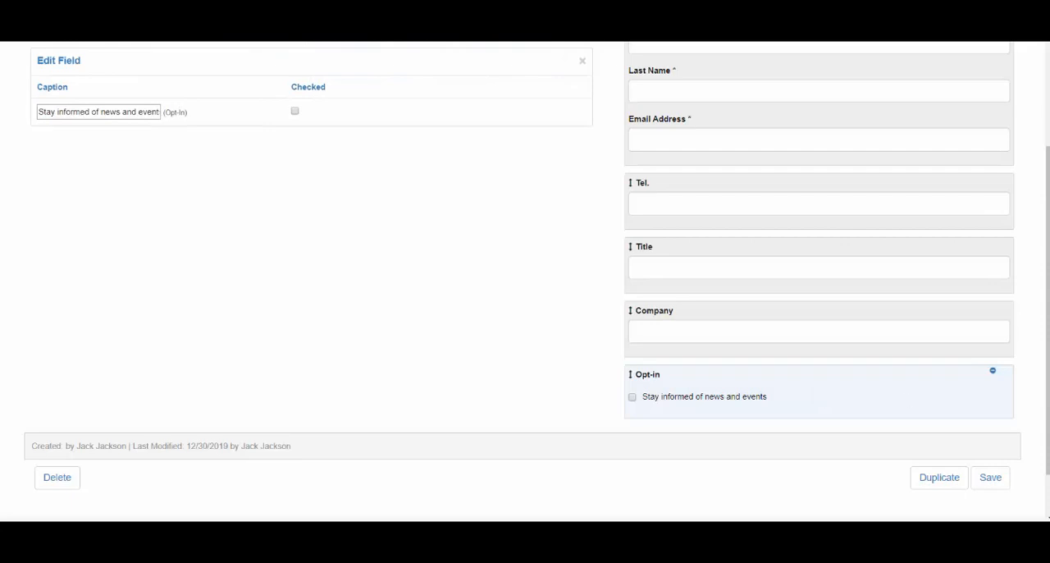
pyautogui.moveTo(1048, 386); pyautogui.dragTo(1048, 317)
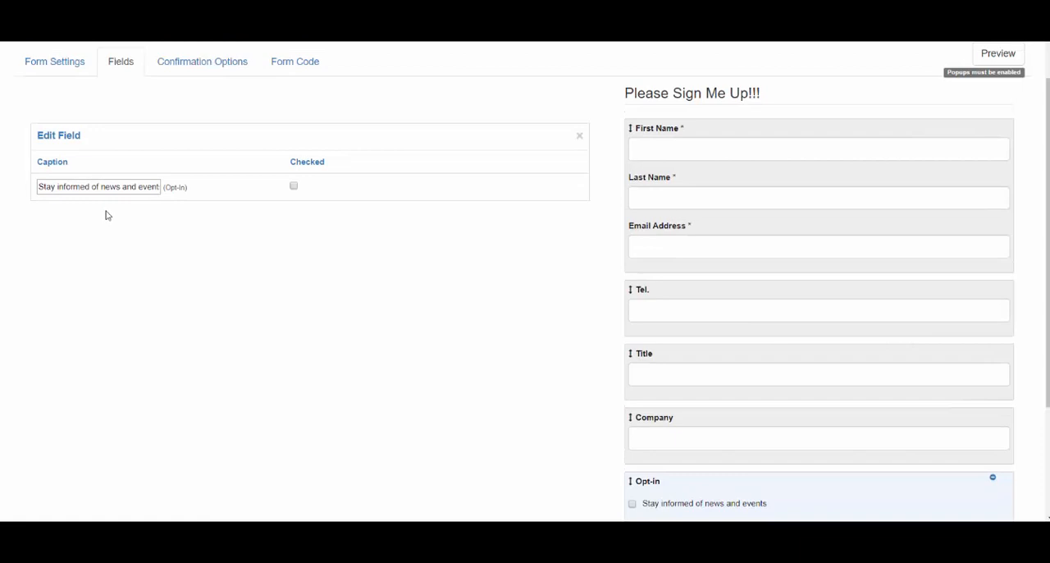
pyautogui.click(580, 138)
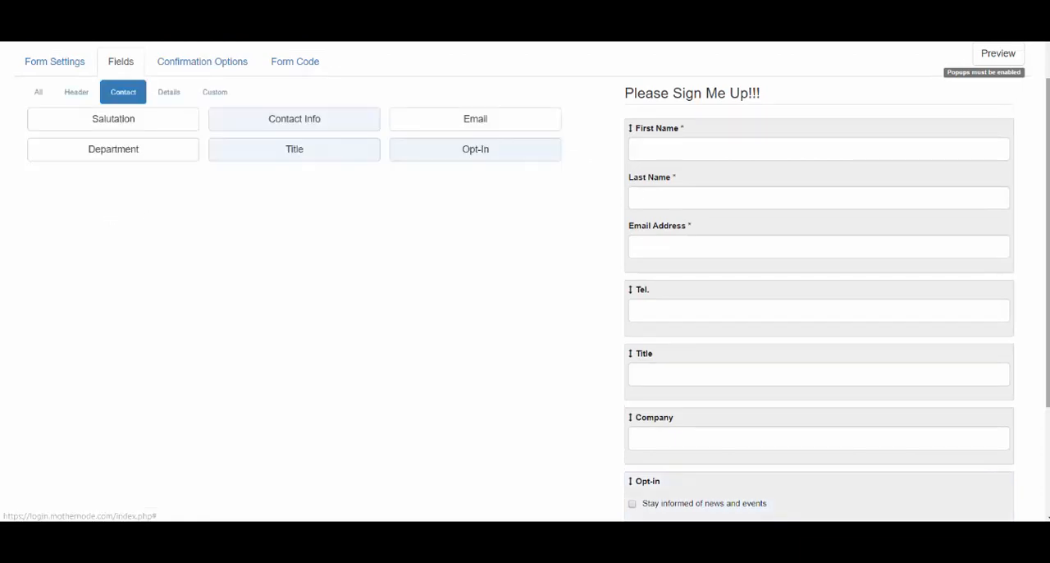
# Save the form with its fields, and preview it in a separate window.
pyautogui.scroll(-3, 1026, 329)
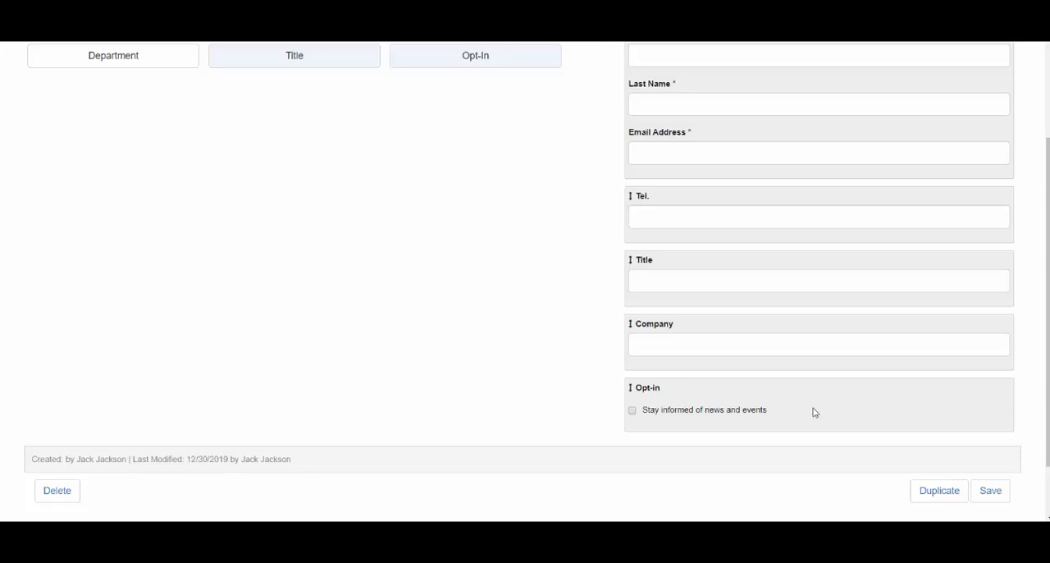
pyautogui.scroll(-1, 814, 412)
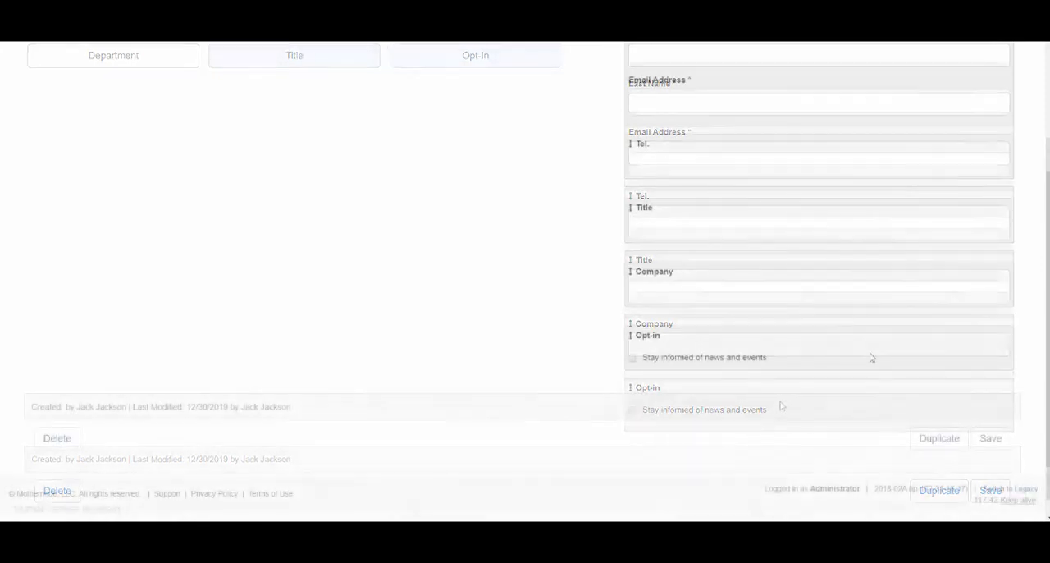
pyautogui.moveTo(1047, 367); pyautogui.dragTo(1046, 215)
pyautogui.click(1011, 141)
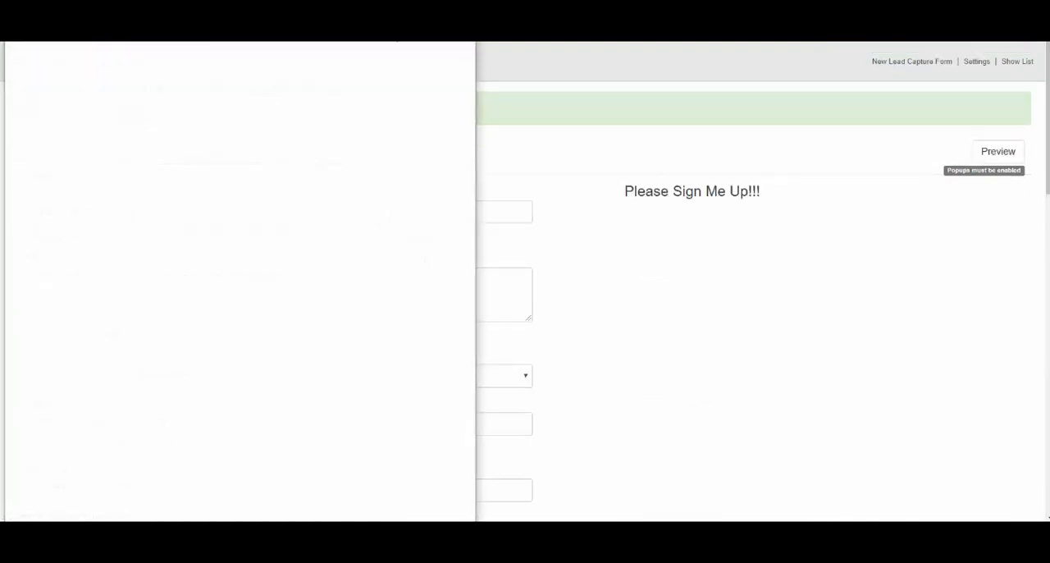
pyautogui.moveTo(346, 23); pyautogui.dragTo(356, 67)
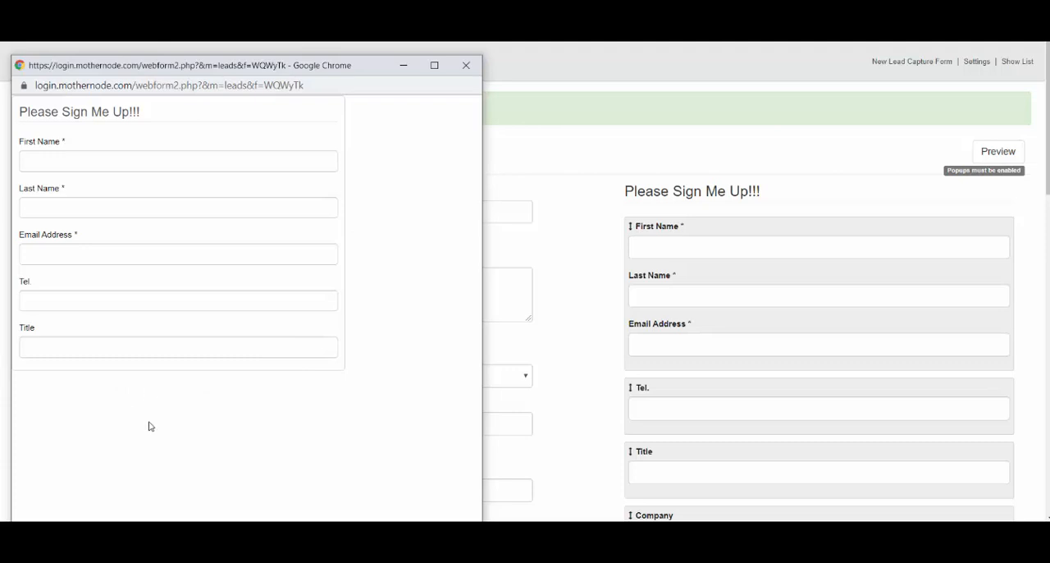
pyautogui.click(469, 65)
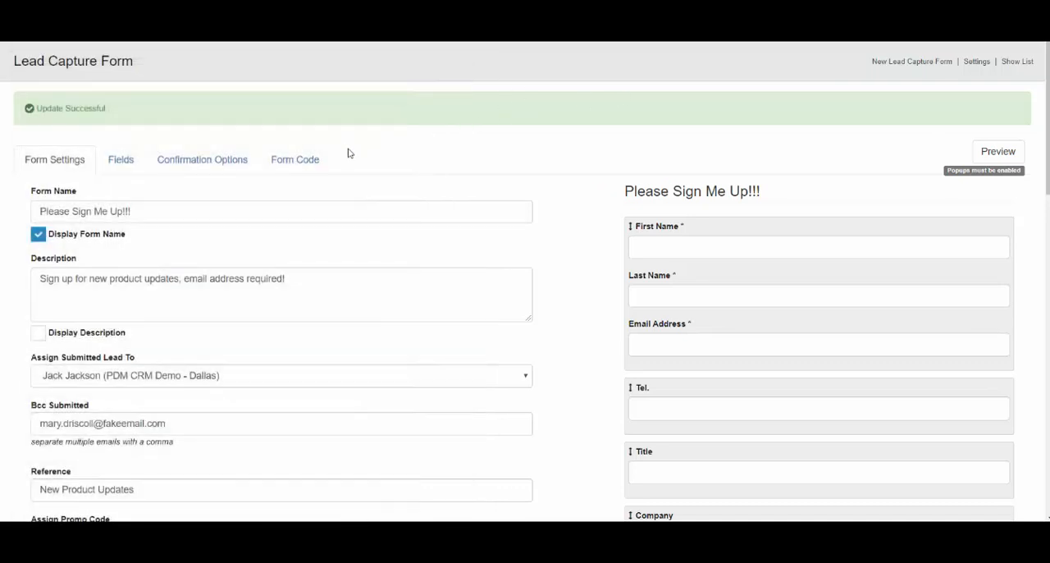
# Replace the form's height value in the form style settings.
pyautogui.scroll(-3, 1039, 168)
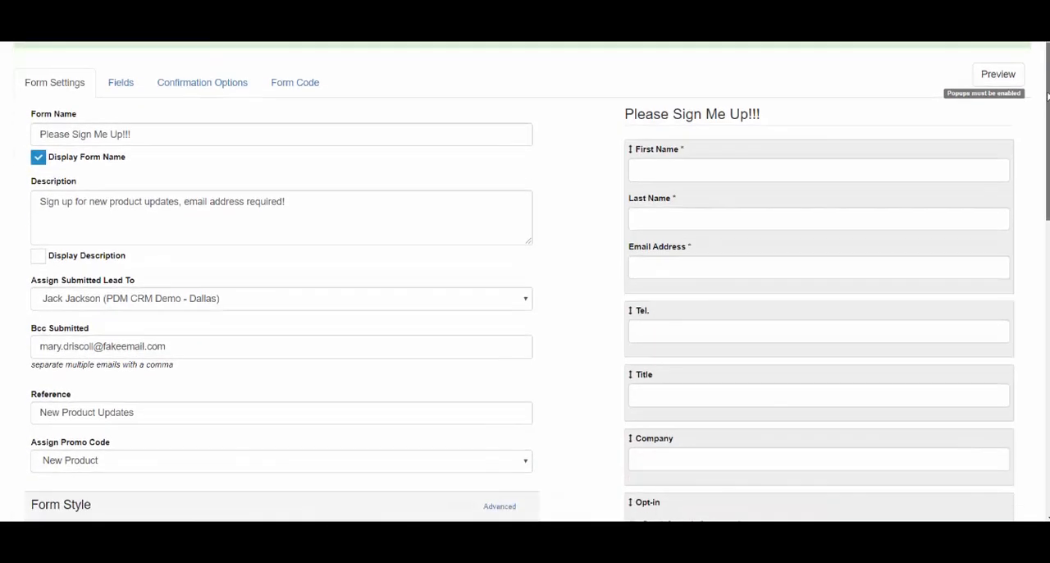
pyautogui.scroll(-3, 1034, 213)
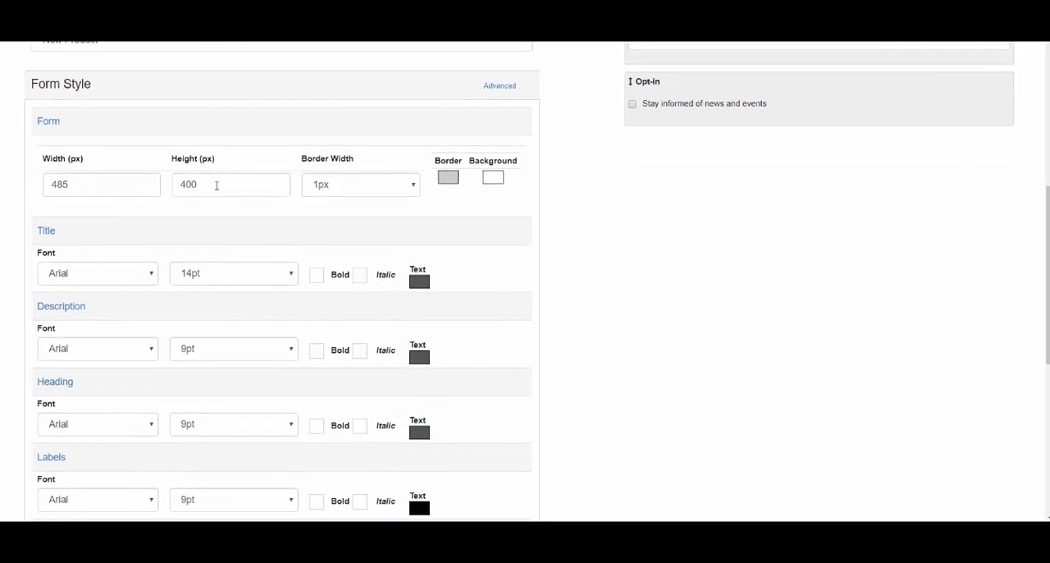
pyautogui.moveTo(214, 184); pyautogui.dragTo(158, 189)
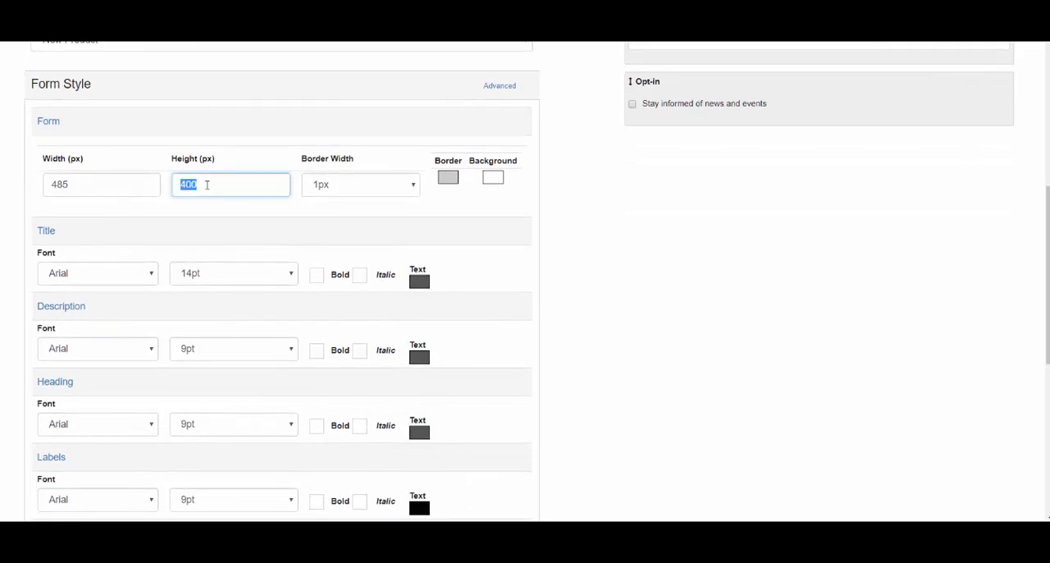
pyautogui.write('7')
# Set the form labels' font to Times New Roman at 20pt, with bold and italic enabled.
pyautogui.moveTo(1047, 222); pyautogui.dragTo(1046, 283)
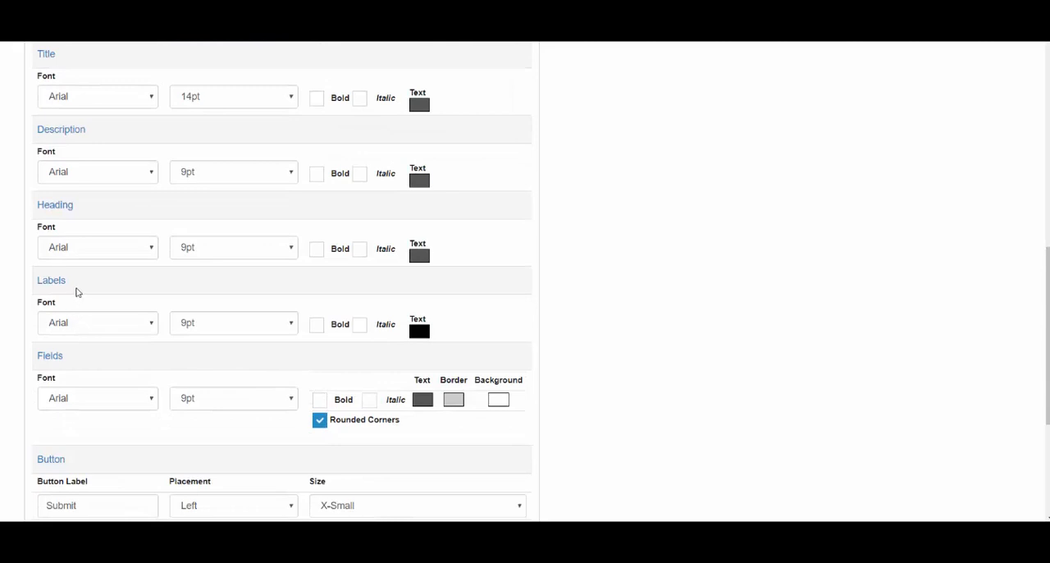
pyautogui.click(91, 330)
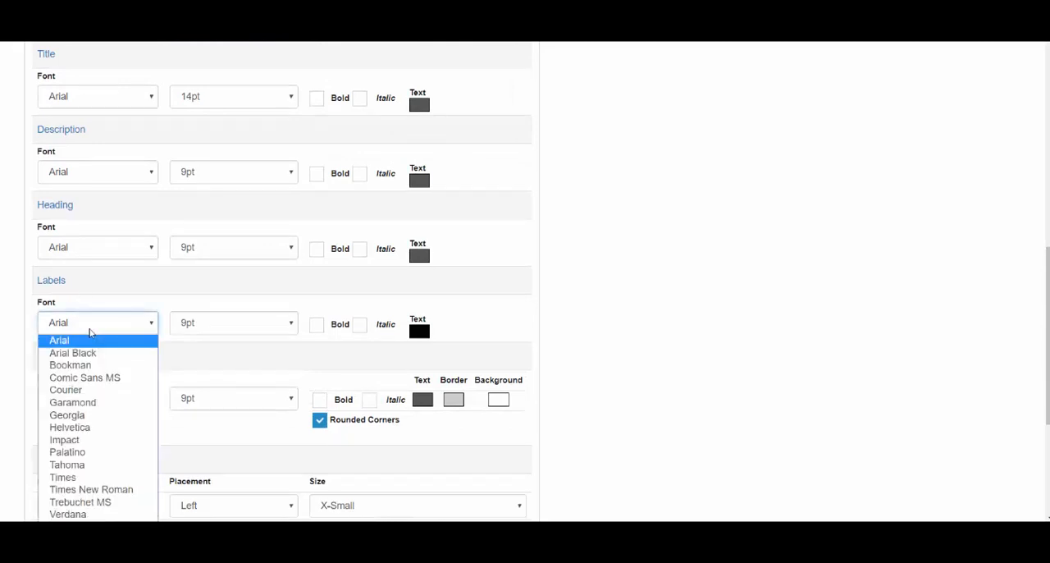
pyautogui.click(105, 490)
pyautogui.click(206, 325)
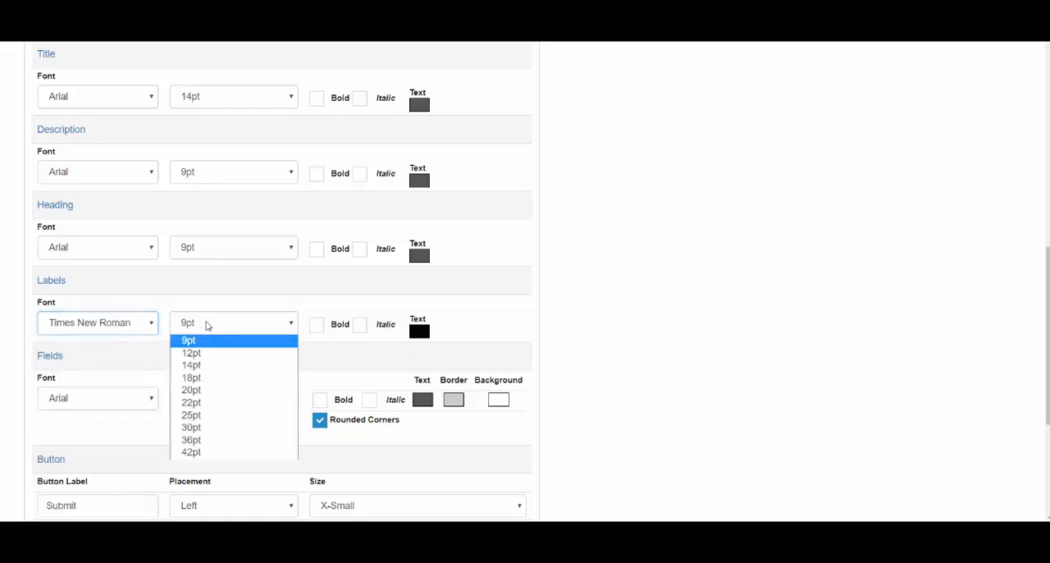
pyautogui.click(191, 390)
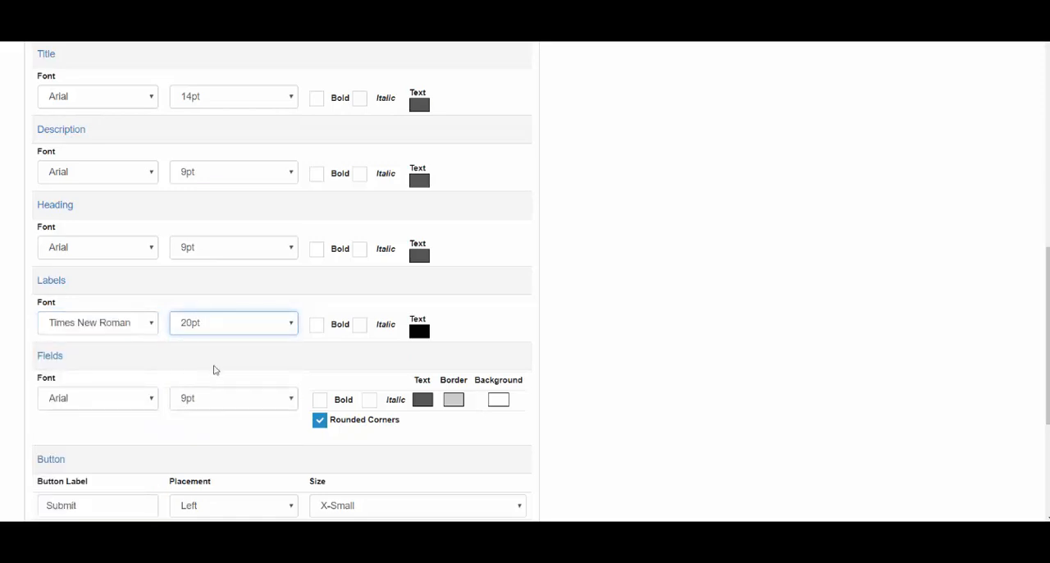
pyautogui.click(318, 327)
pyautogui.click(360, 326)
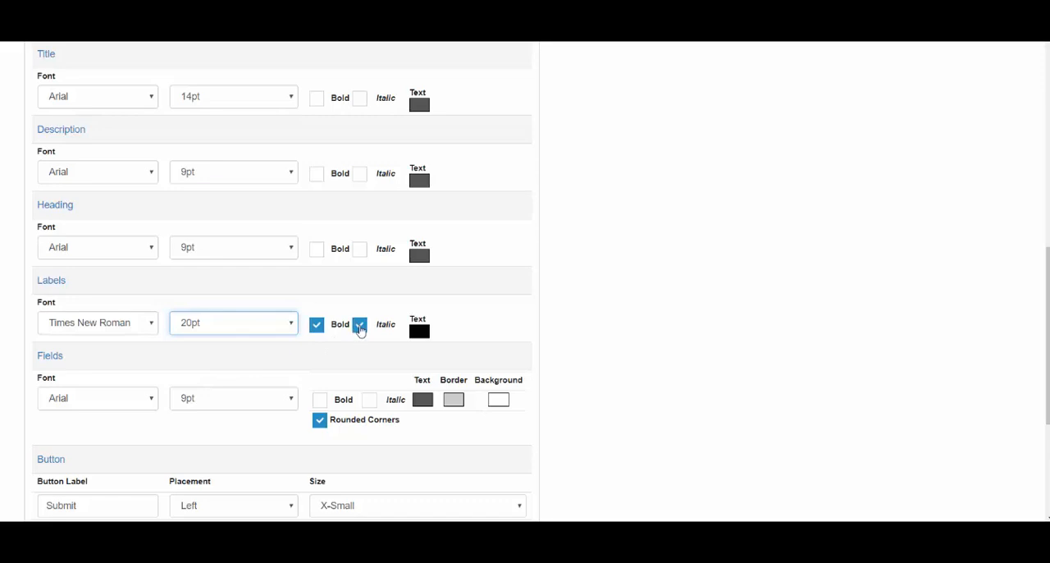
# Change the labels' text color to blue (#0035ff) and close the color picker.
pyautogui.click(423, 333)
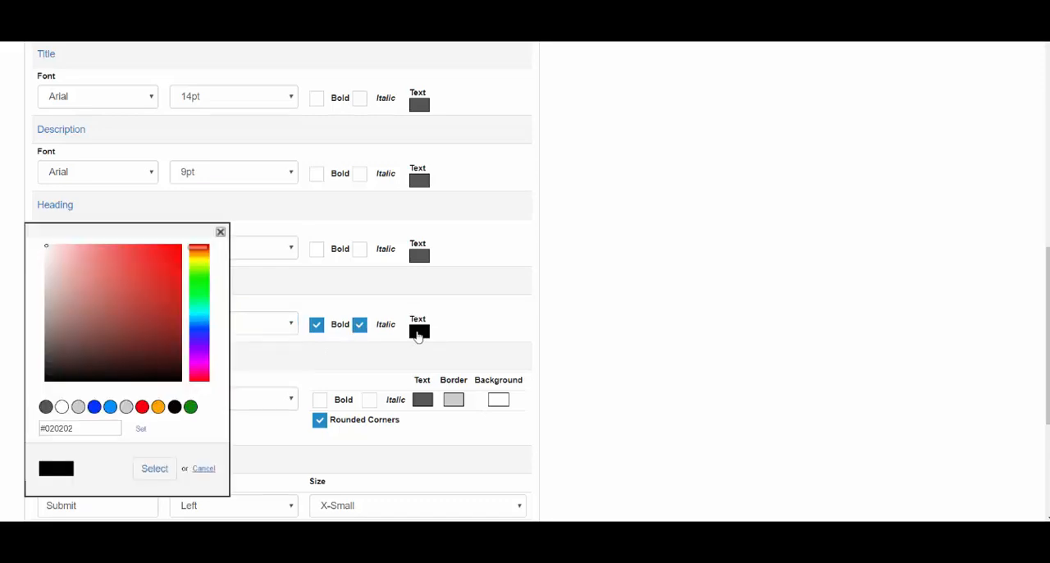
pyautogui.click(94, 408)
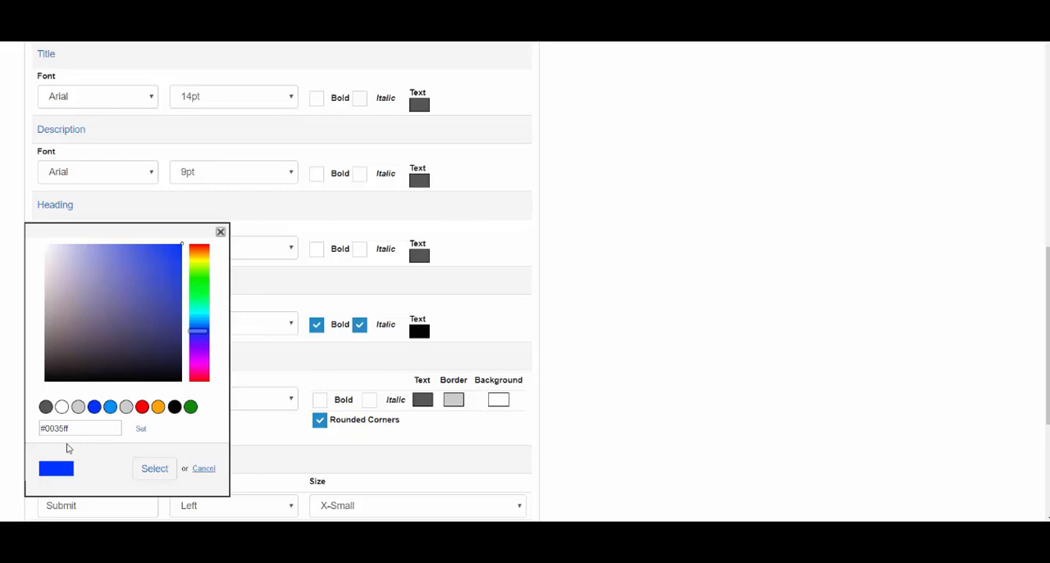
pyautogui.click(152, 473)
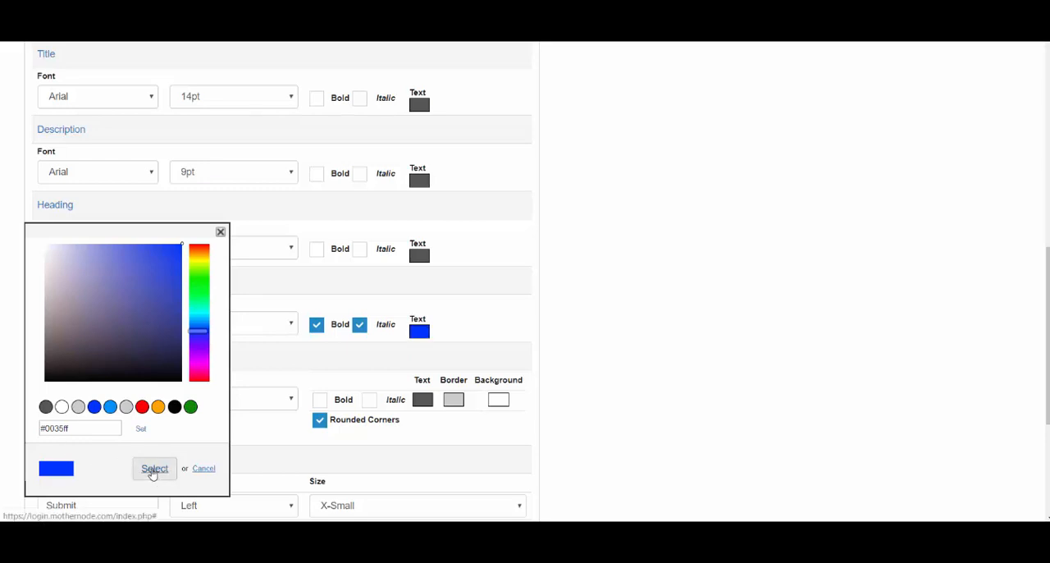
pyautogui.click(220, 233)
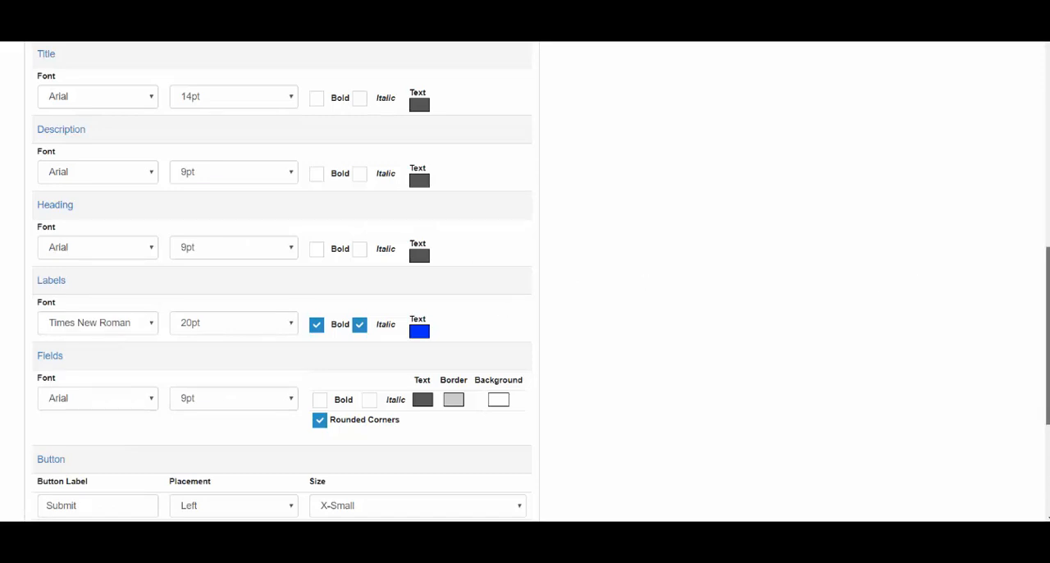
# Set the submit button's placement to Center and its size to Medium, and disable its rounded corners.
pyautogui.scroll(1, 1047, 328)
pyautogui.scroll(1, 1047, 329)
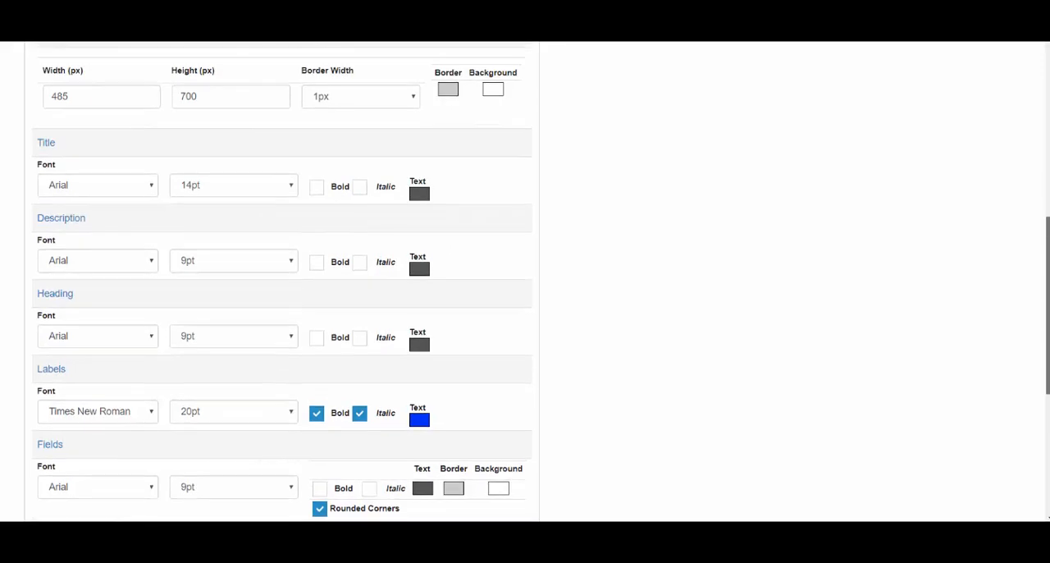
pyautogui.moveTo(1048, 280); pyautogui.dragTo(1044, 371)
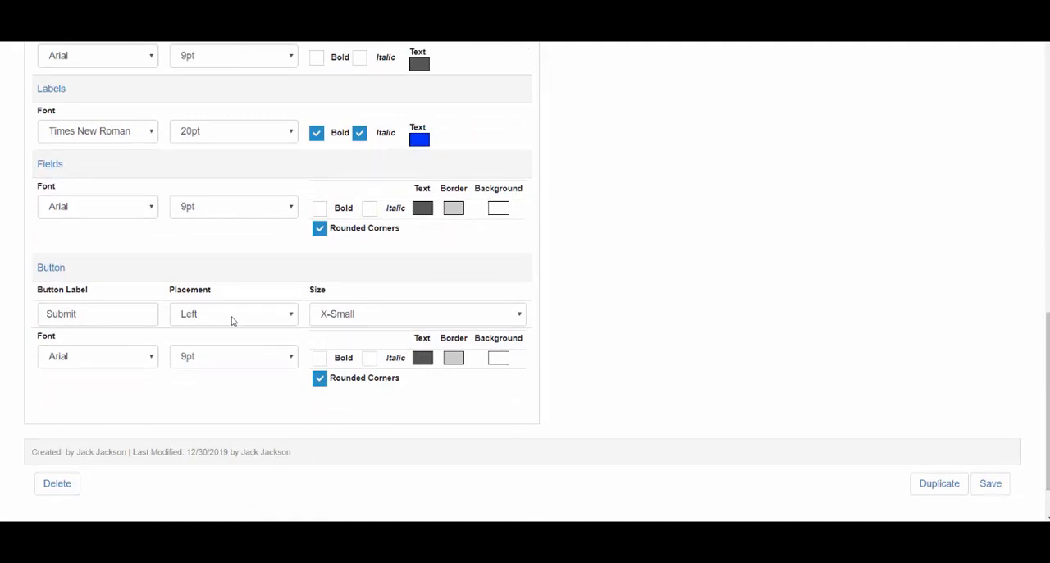
pyautogui.click(230, 320)
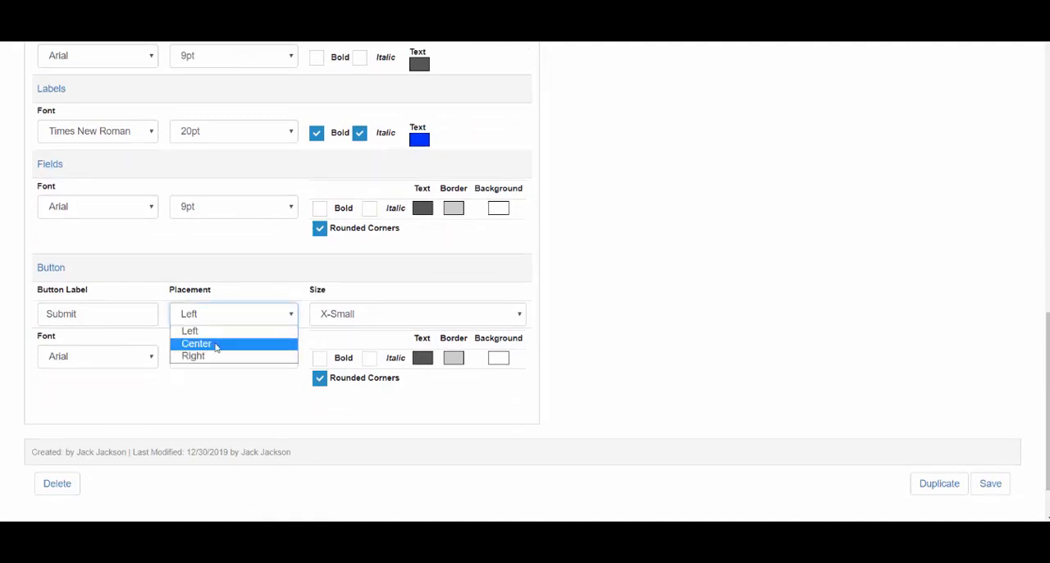
pyautogui.click(217, 345)
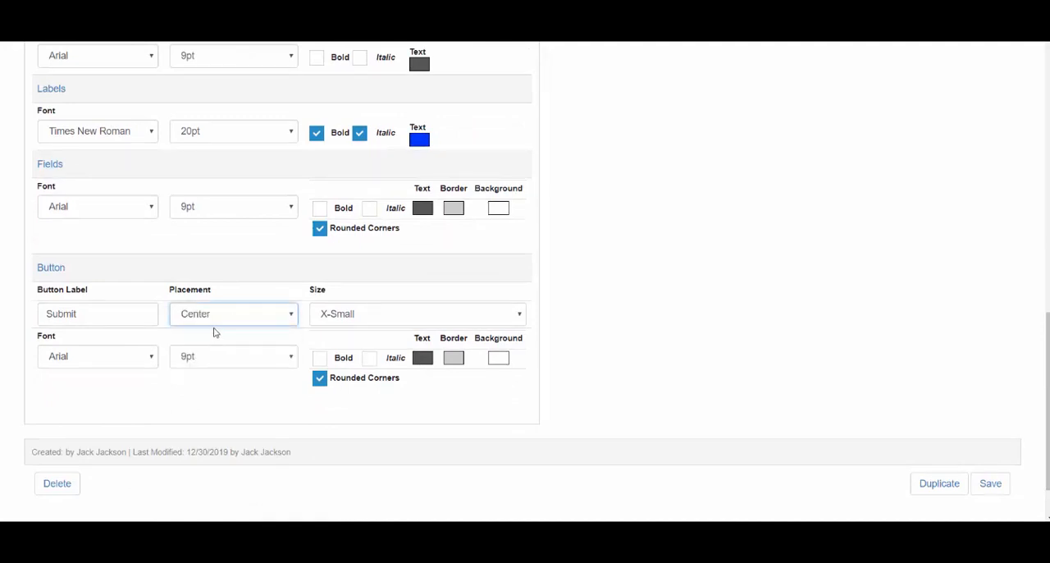
pyautogui.click(365, 317)
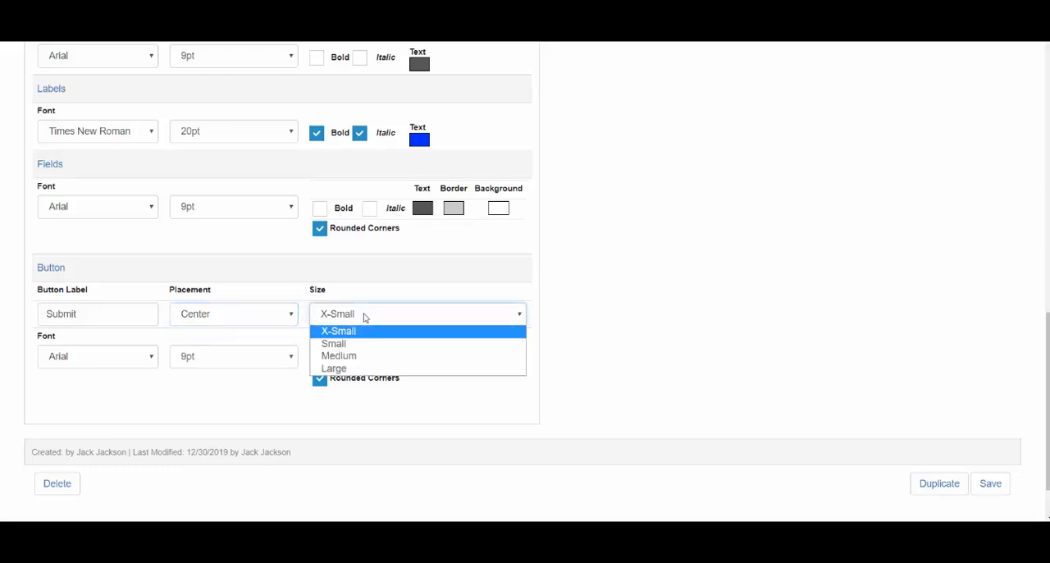
pyautogui.click(346, 357)
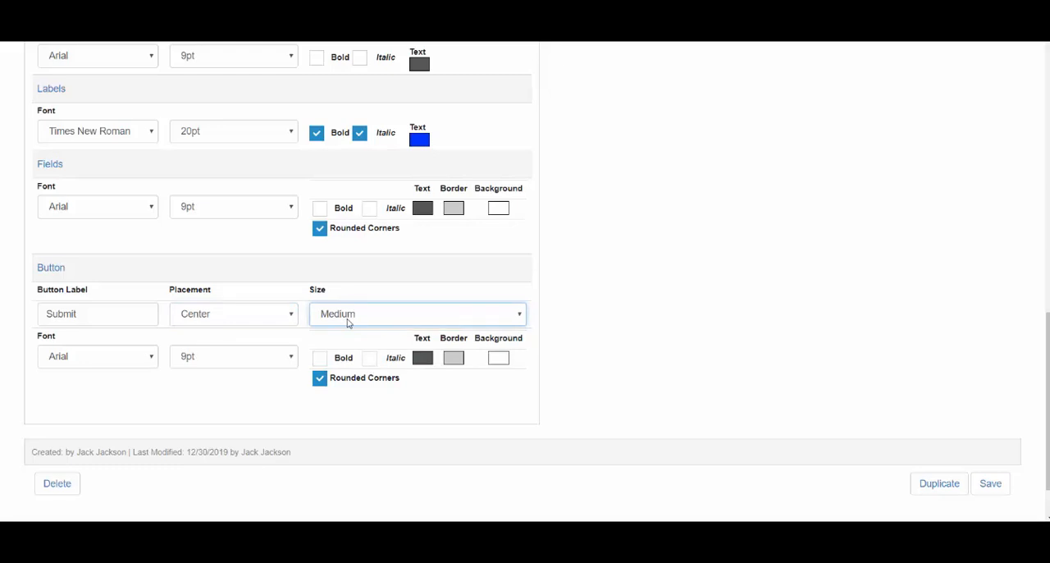
pyautogui.click(320, 381)
# Keep Arial as the submit button's font, set its size to 14pt and make it bold.
pyautogui.click(118, 365)
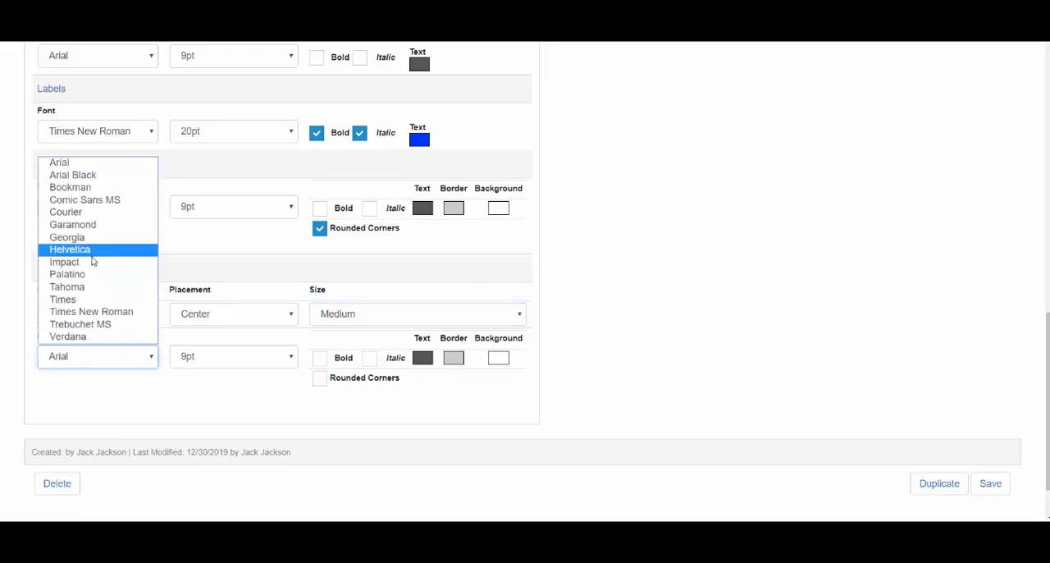
pyautogui.click(73, 360)
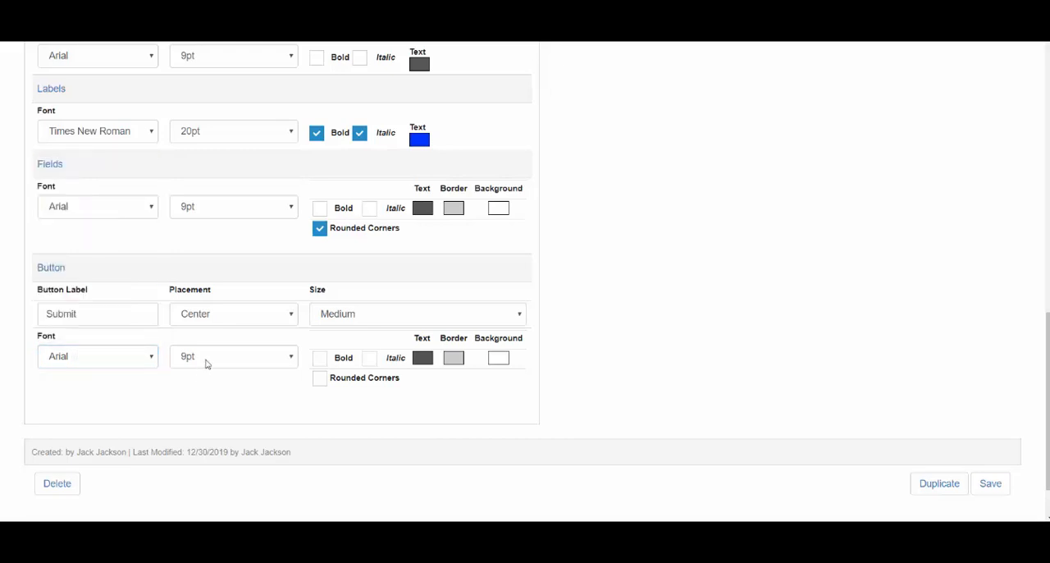
pyautogui.click(206, 363)
pyautogui.click(203, 399)
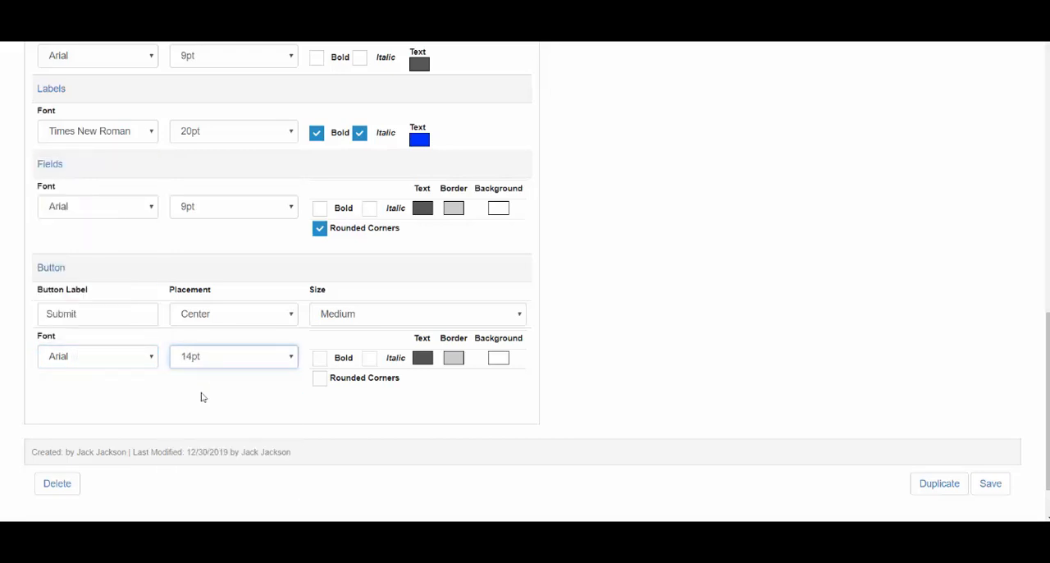
pyautogui.click(319, 359)
# Change the submit button's text color to blue (#0035ff) and close the color picker.
pyautogui.click(421, 360)
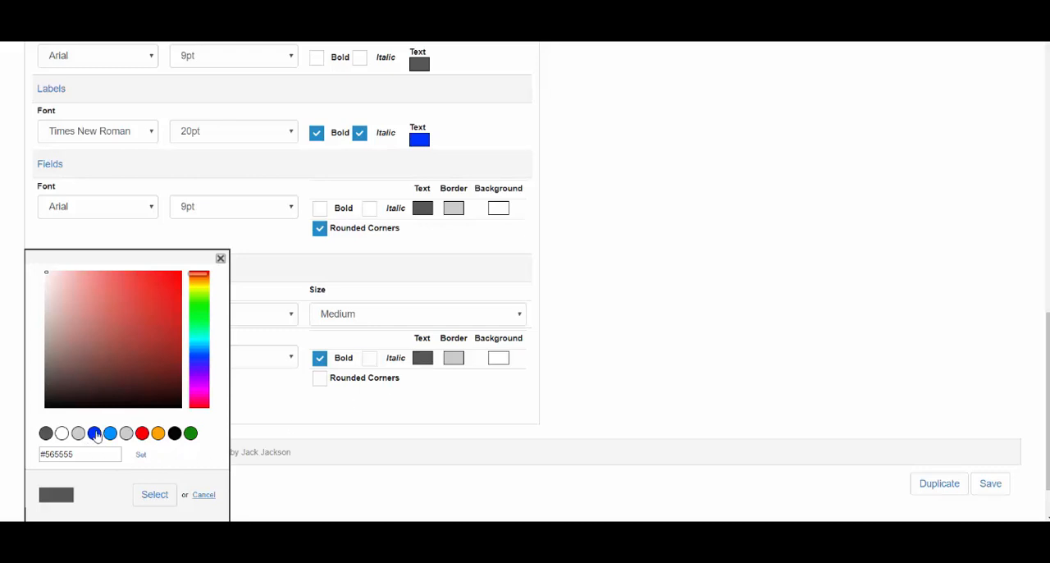
pyautogui.click(94, 433)
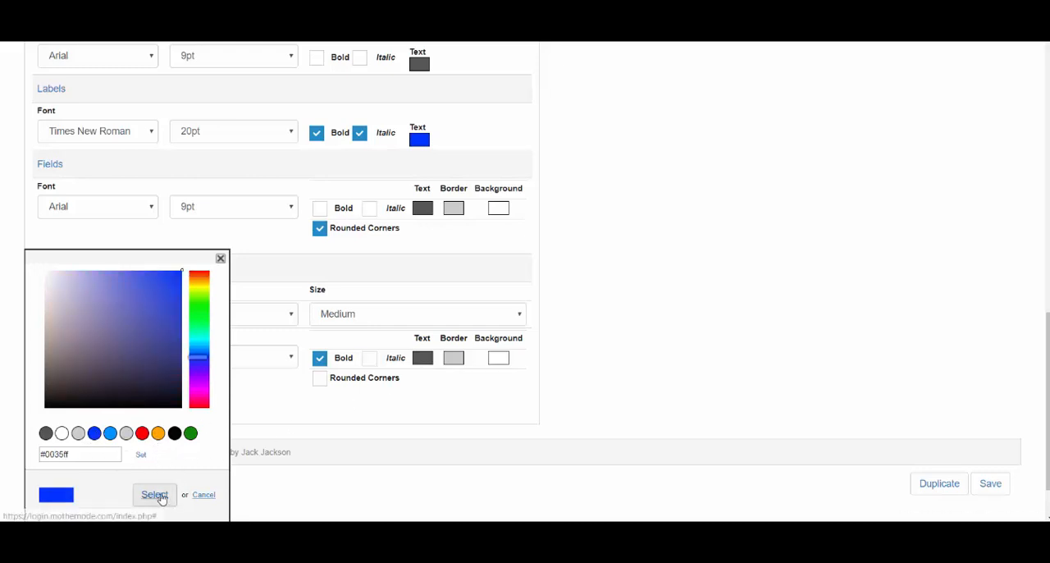
pyautogui.click(154, 494)
pyautogui.click(220, 257)
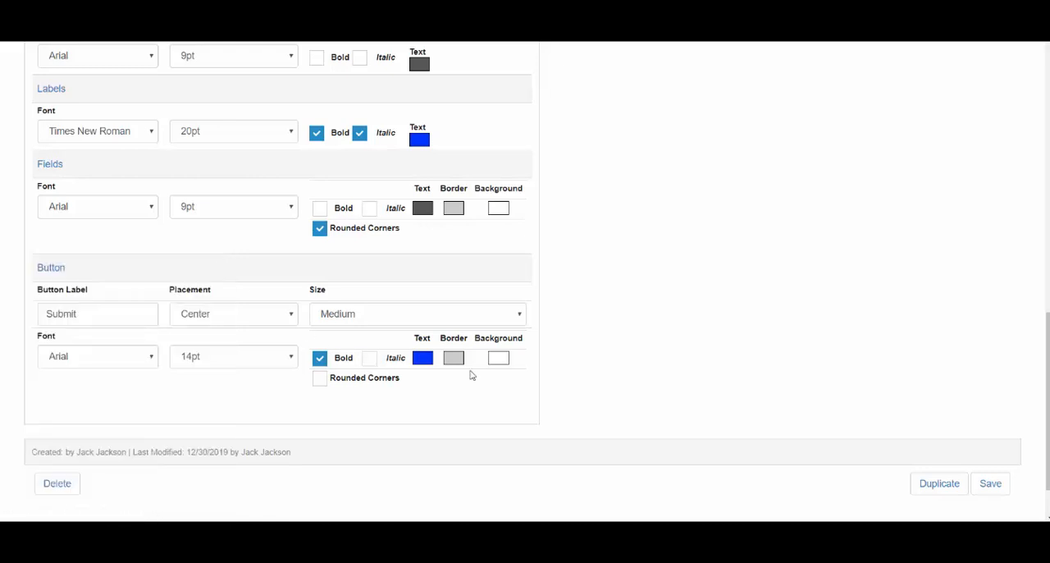
# Change the submit button's background color to orange (#ffa300) and close the color picker.
pyautogui.click(500, 359)
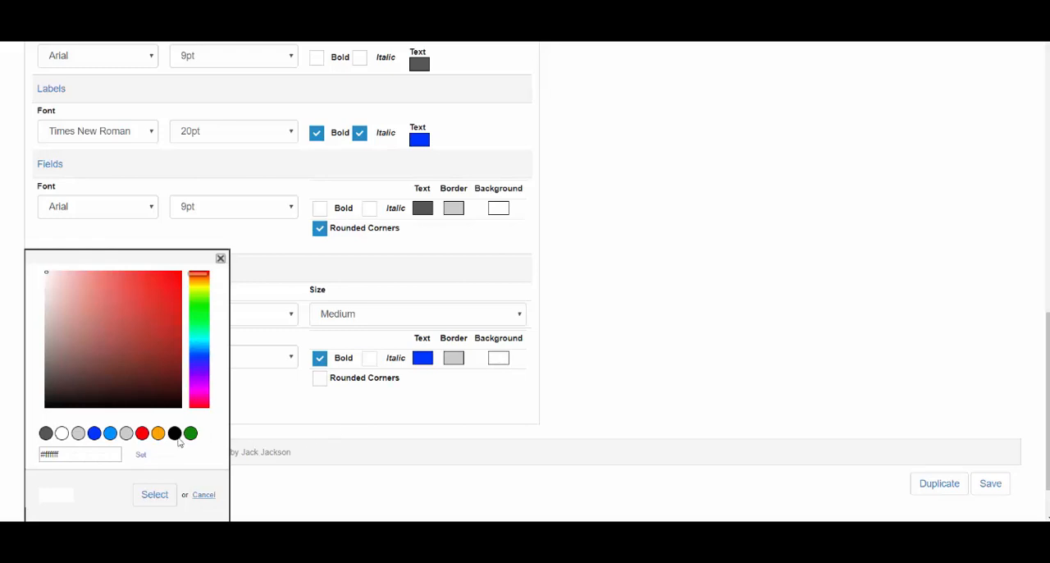
pyautogui.click(157, 434)
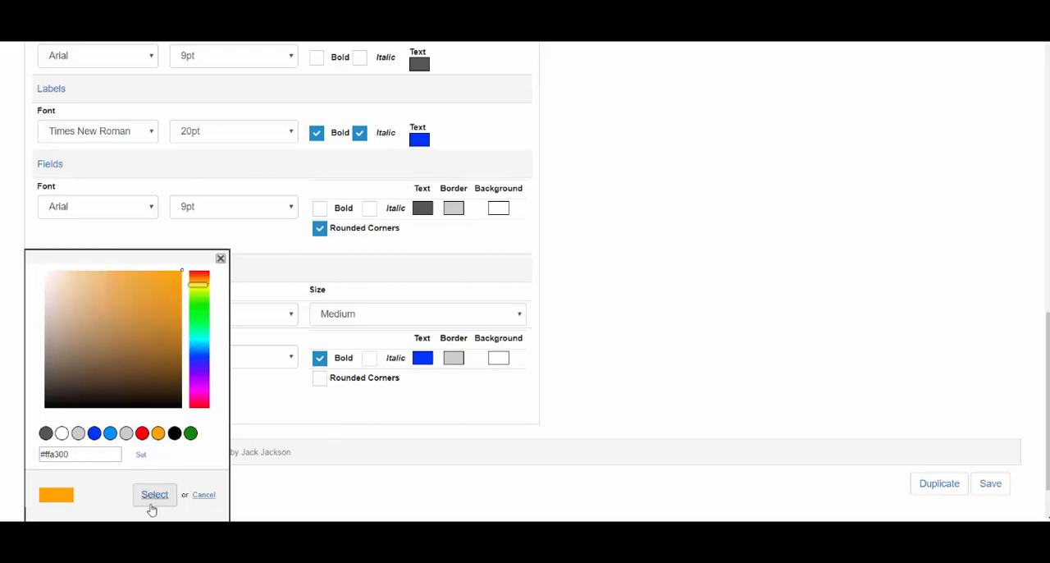
pyautogui.click(155, 496)
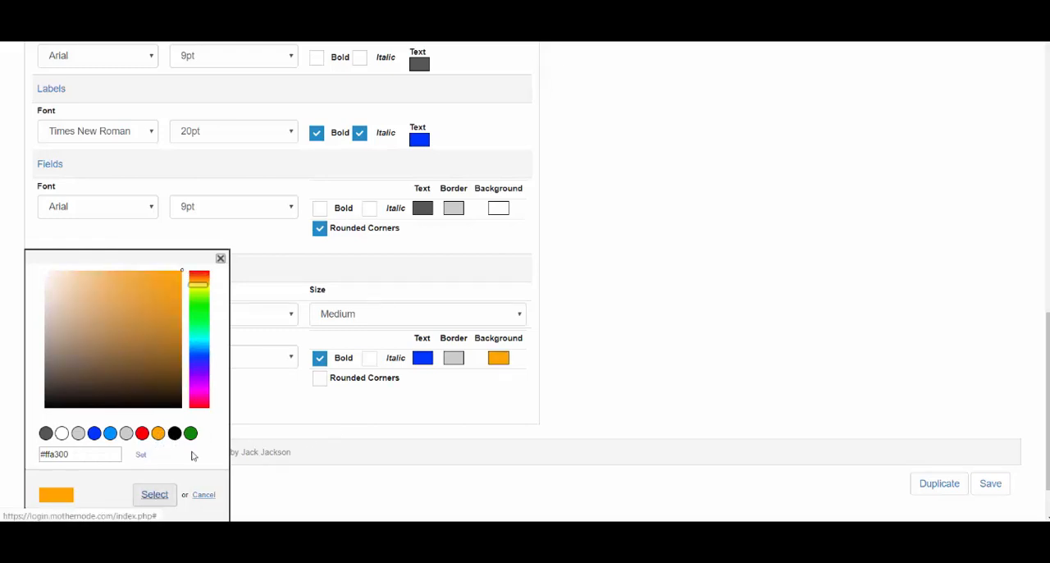
pyautogui.click(220, 258)
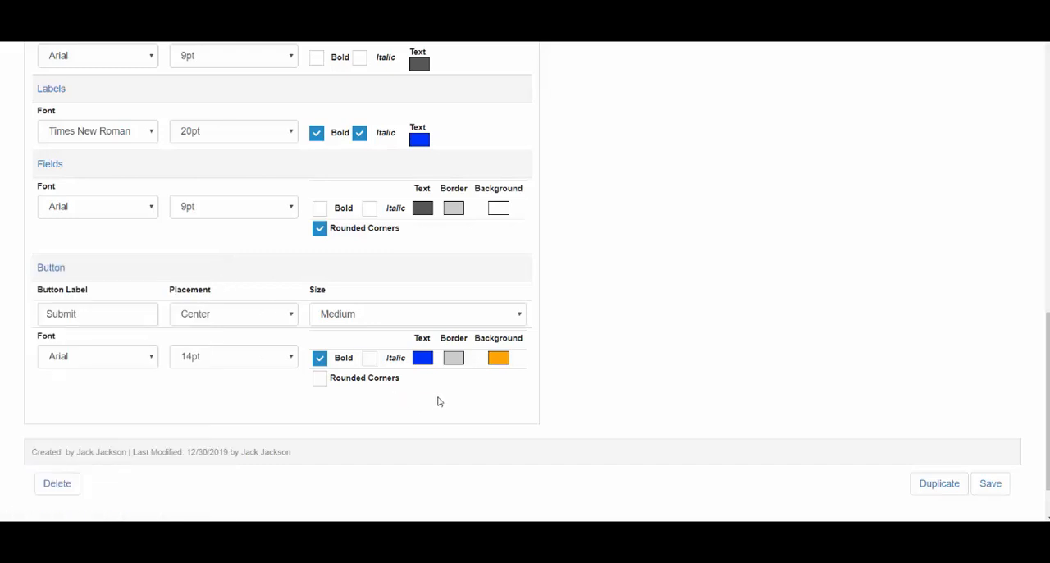
# Save the form's style changes, preview the restyled form in a separate window and close the preview.
pyautogui.moveTo(1047, 337); pyautogui.dragTo(1047, 66)
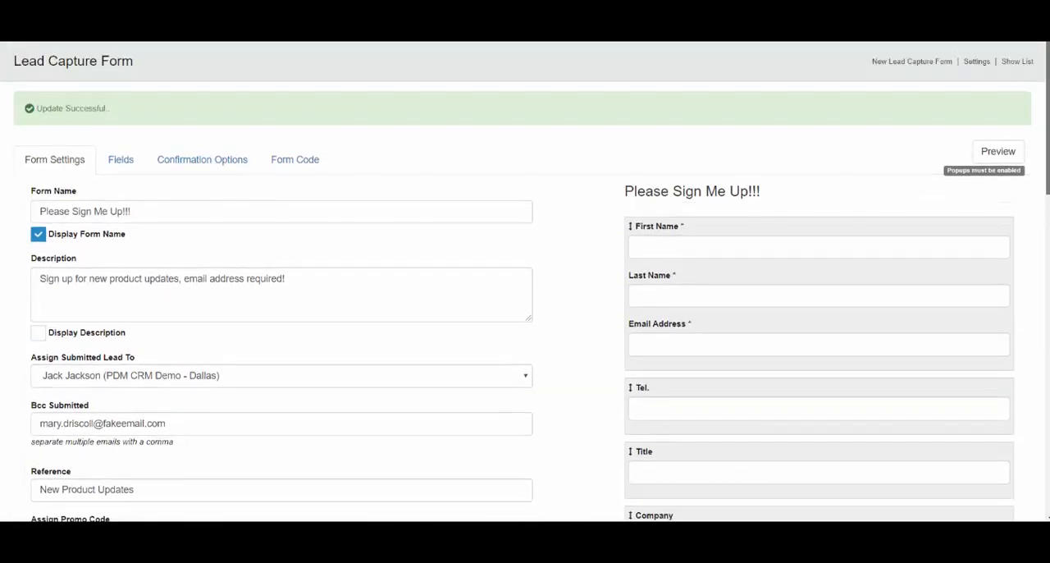
pyautogui.click(1003, 152)
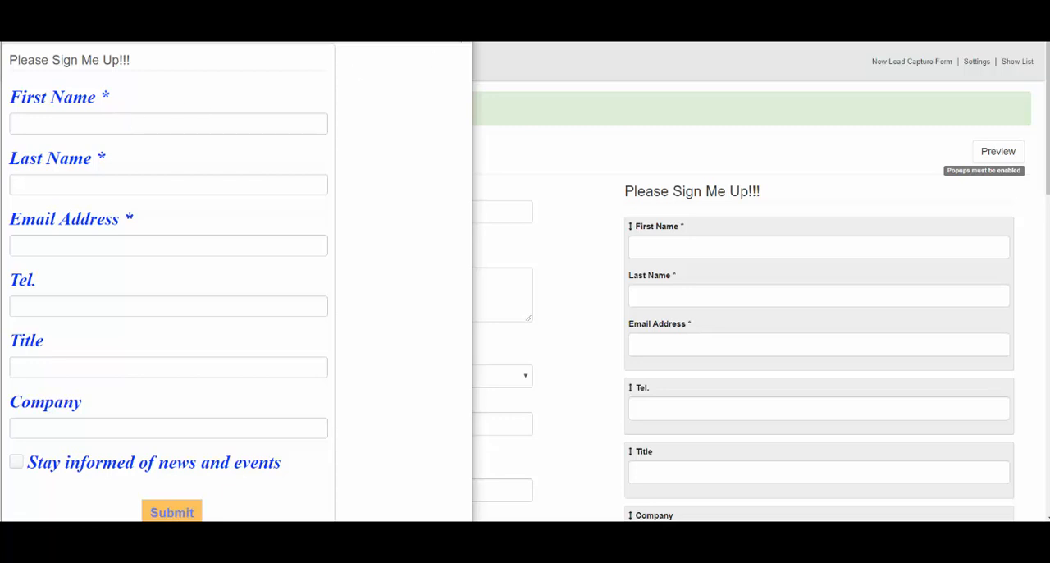
pyautogui.click(464, 41)
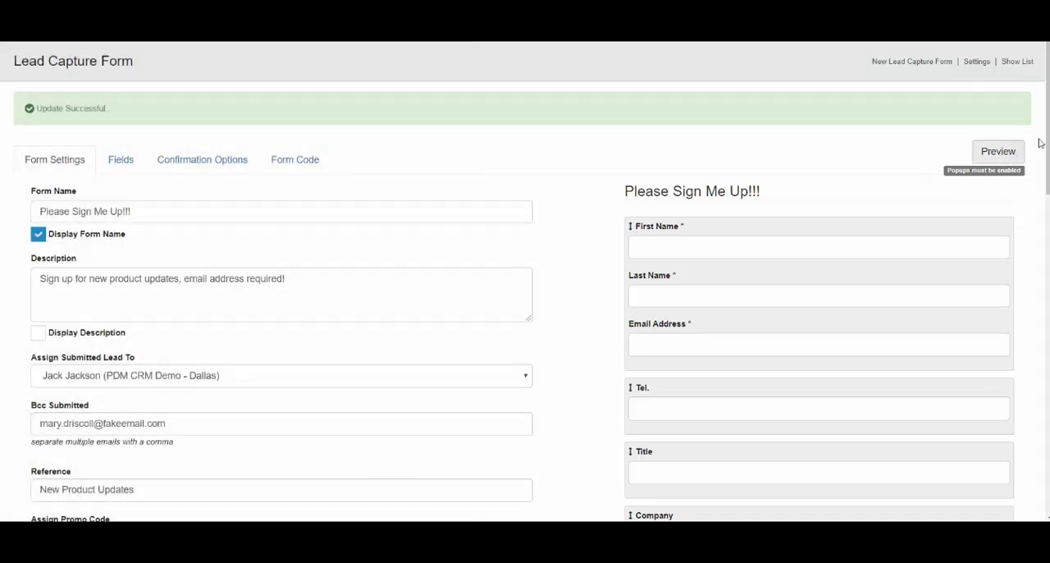
# Try replacing the hex code of the form's background color with "#" and close the color picker.
pyautogui.scroll(-7, 1026, 260)
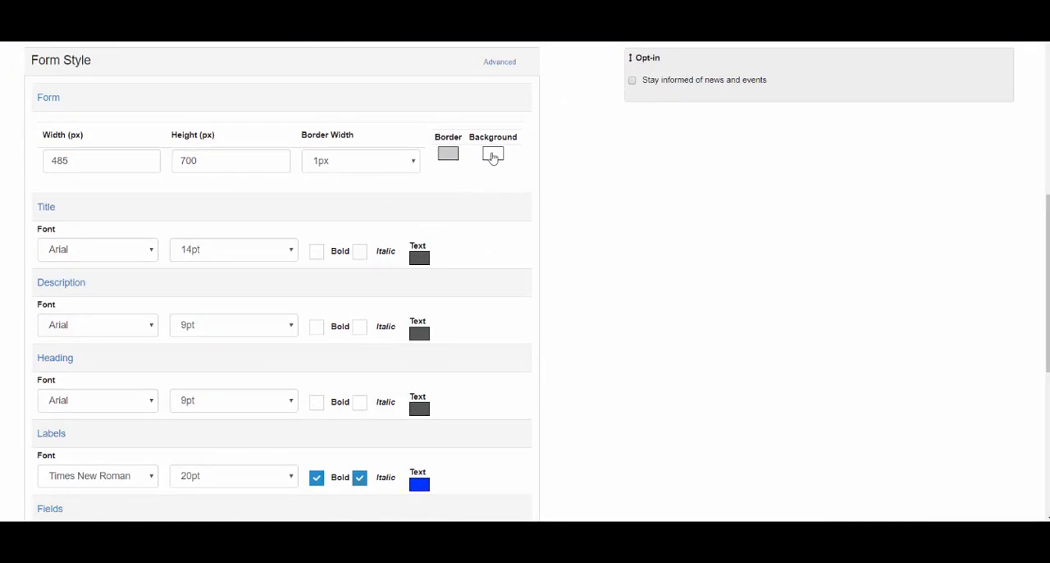
pyautogui.click(493, 156)
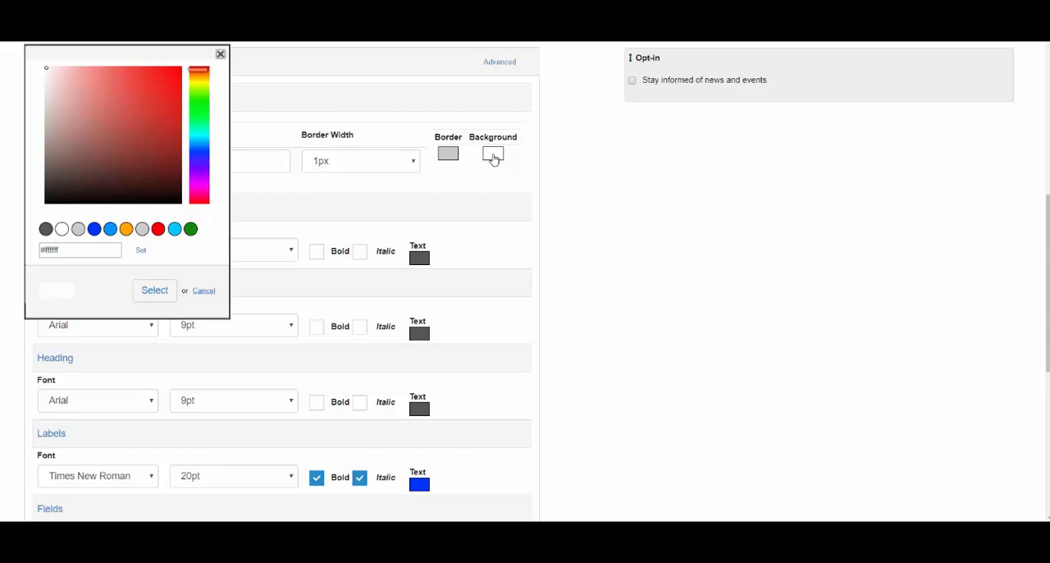
pyautogui.moveTo(71, 249); pyautogui.dragTo(8, 251)
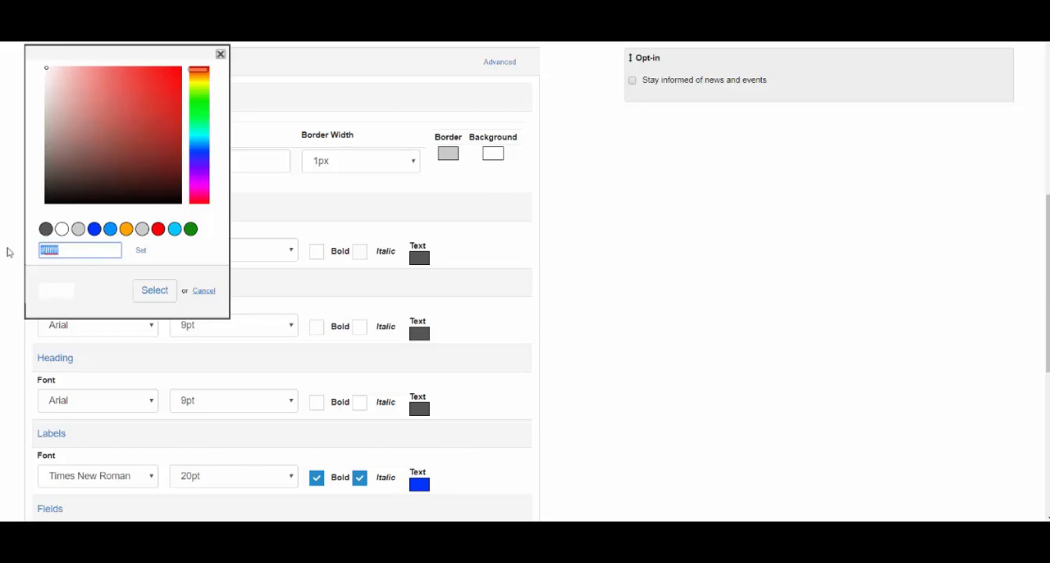
pyautogui.write('#')
pyautogui.click(146, 292)
pyautogui.click(220, 55)
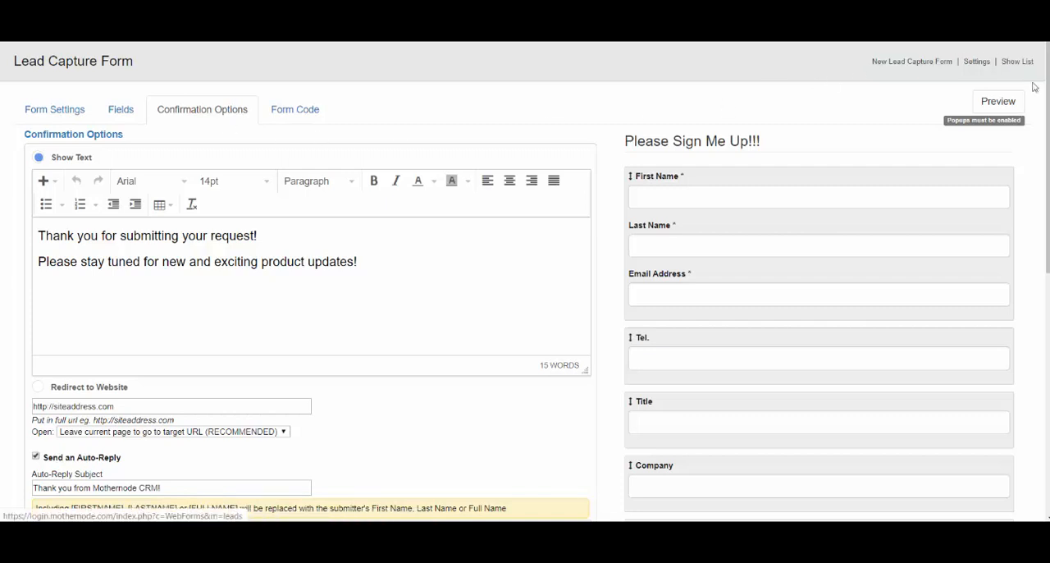
# In the form's confirmation options, choose Redirect to Website instead of showing the thank-you text.
pyautogui.scroll(-2, 525, 281)
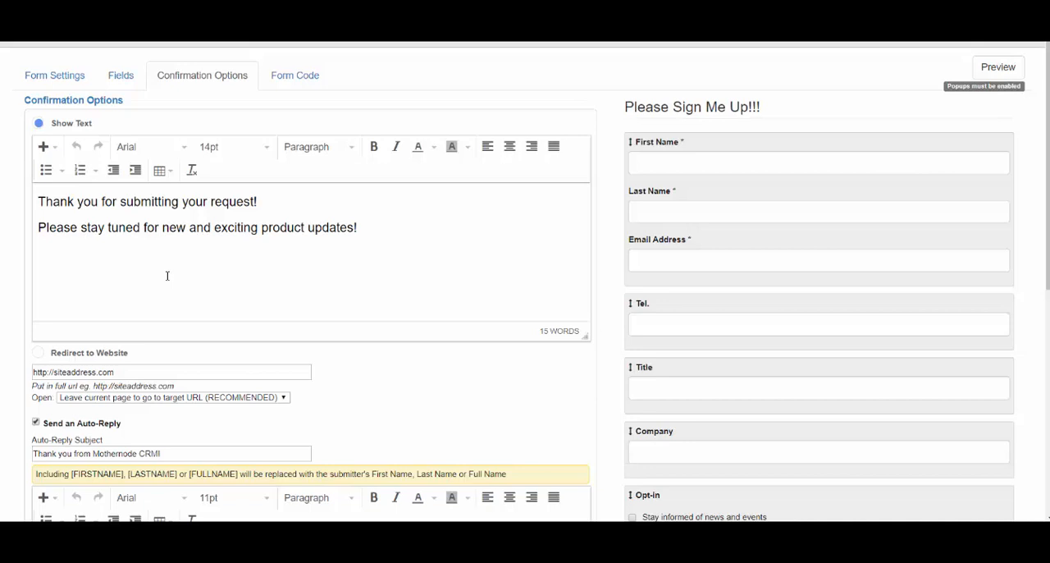
pyautogui.click(39, 356)
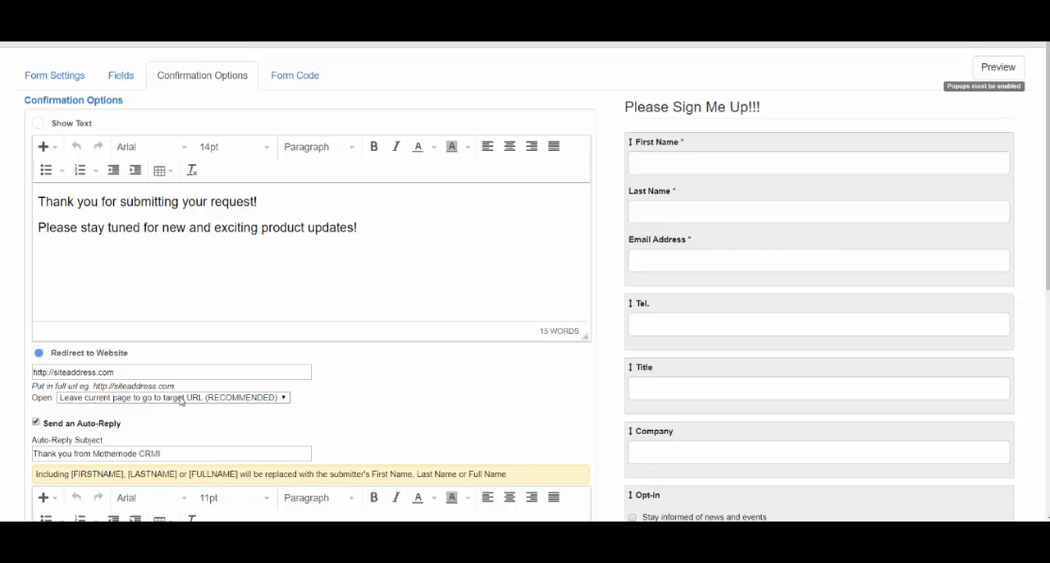
# Examine the redirect settings, including the website address and the choice of how the target URL opens.
pyautogui.click(181, 398)
pyautogui.click(181, 399)
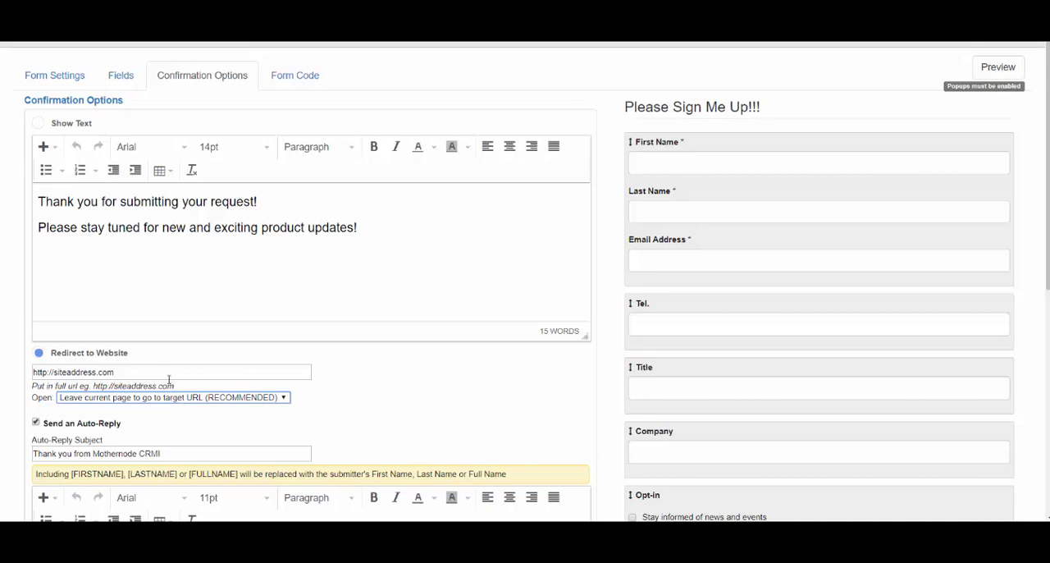
pyautogui.moveTo(156, 371); pyautogui.dragTo(13, 377)
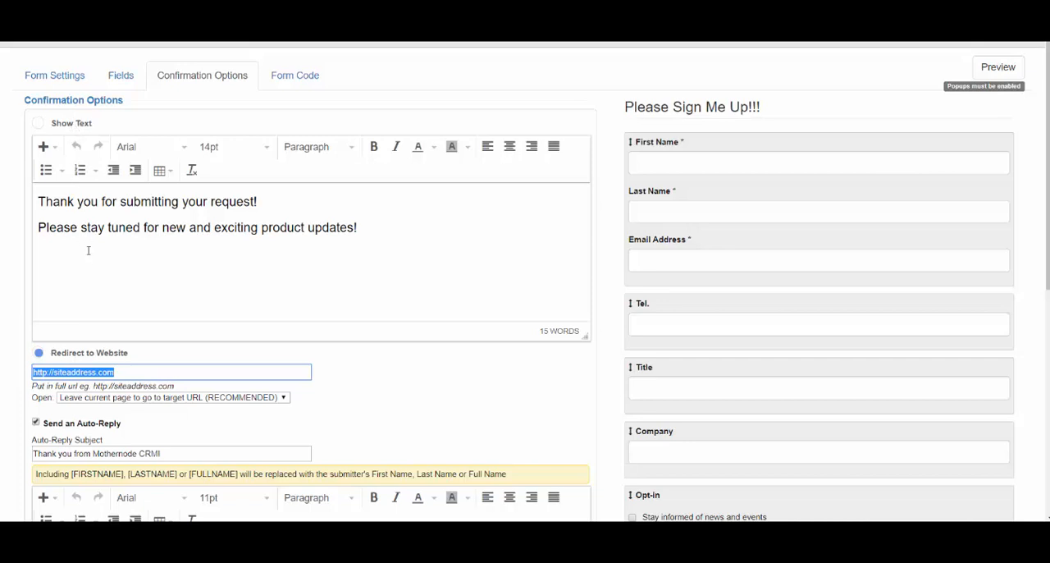
pyautogui.click(137, 358)
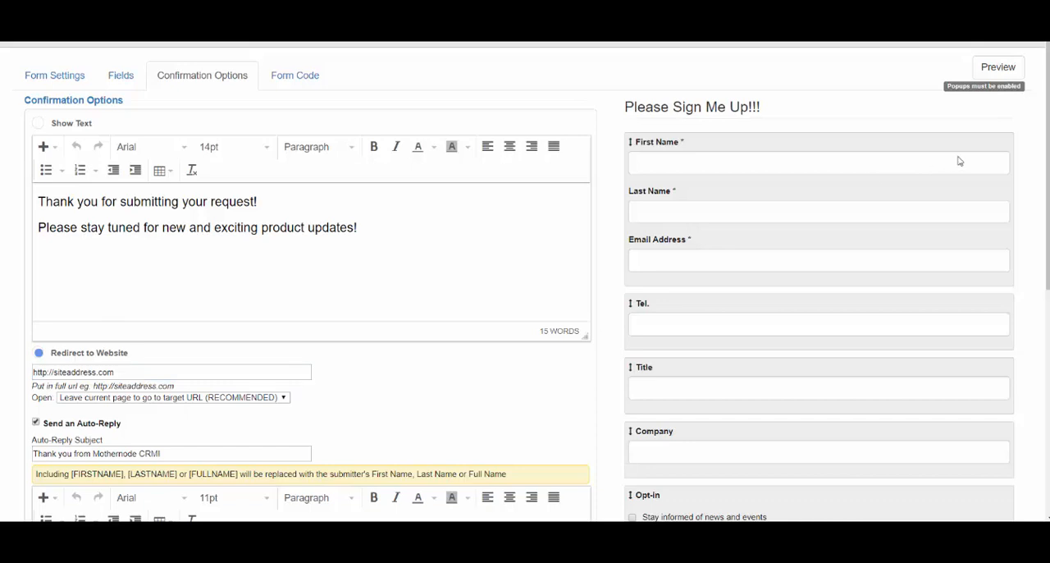
# Review the form's auto-reply subject and message and the Mothernode Sequences follow-up options.
pyautogui.moveTo(1048, 127); pyautogui.dragTo(1048, 194)
pyautogui.scroll(-3, 769, 253)
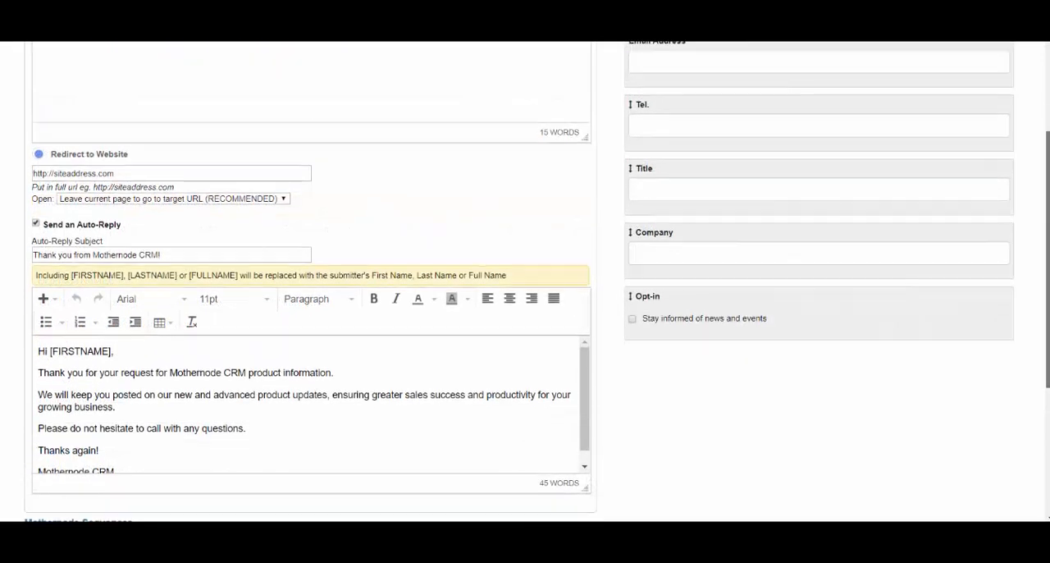
pyautogui.scroll(-2, 525, 279)
pyautogui.scroll(-2, 525, 279)
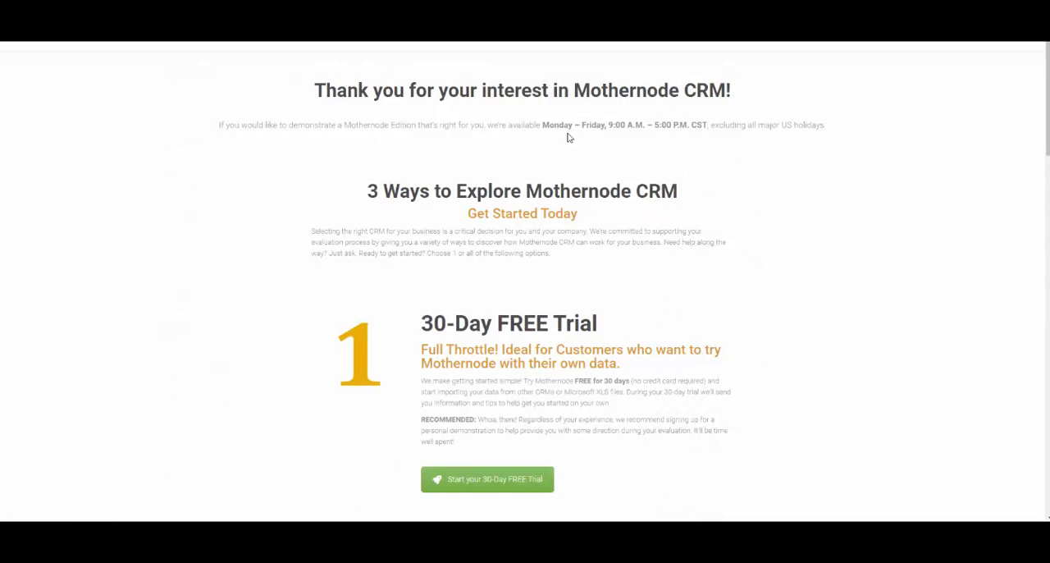
pyautogui.moveTo(1047, 92)
pyautogui.mouseDown()
pyautogui.moveTo(1047, 175)
pyautogui.moveTo(1047, 92)
pyautogui.mouseUp()
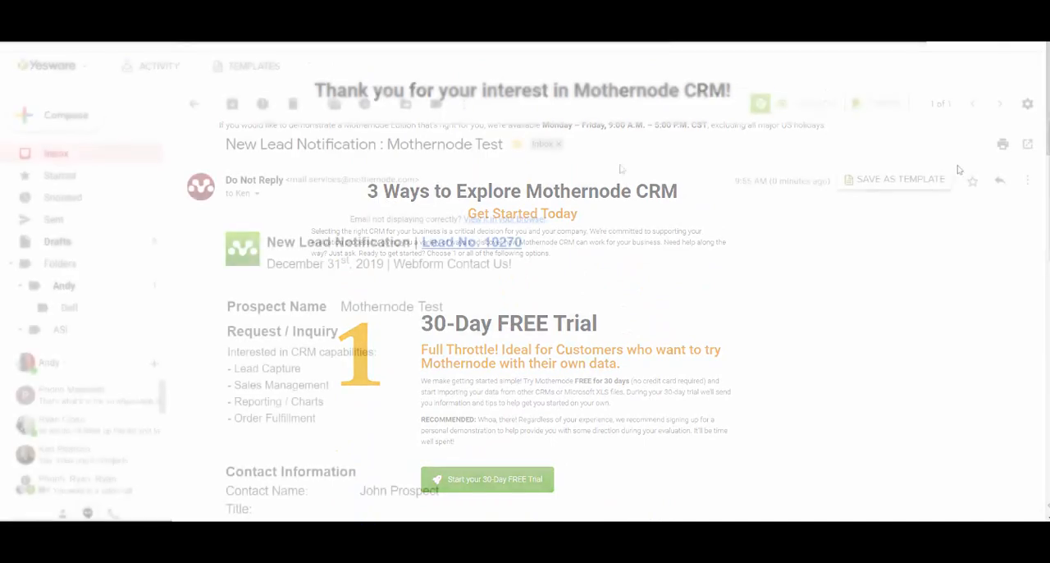